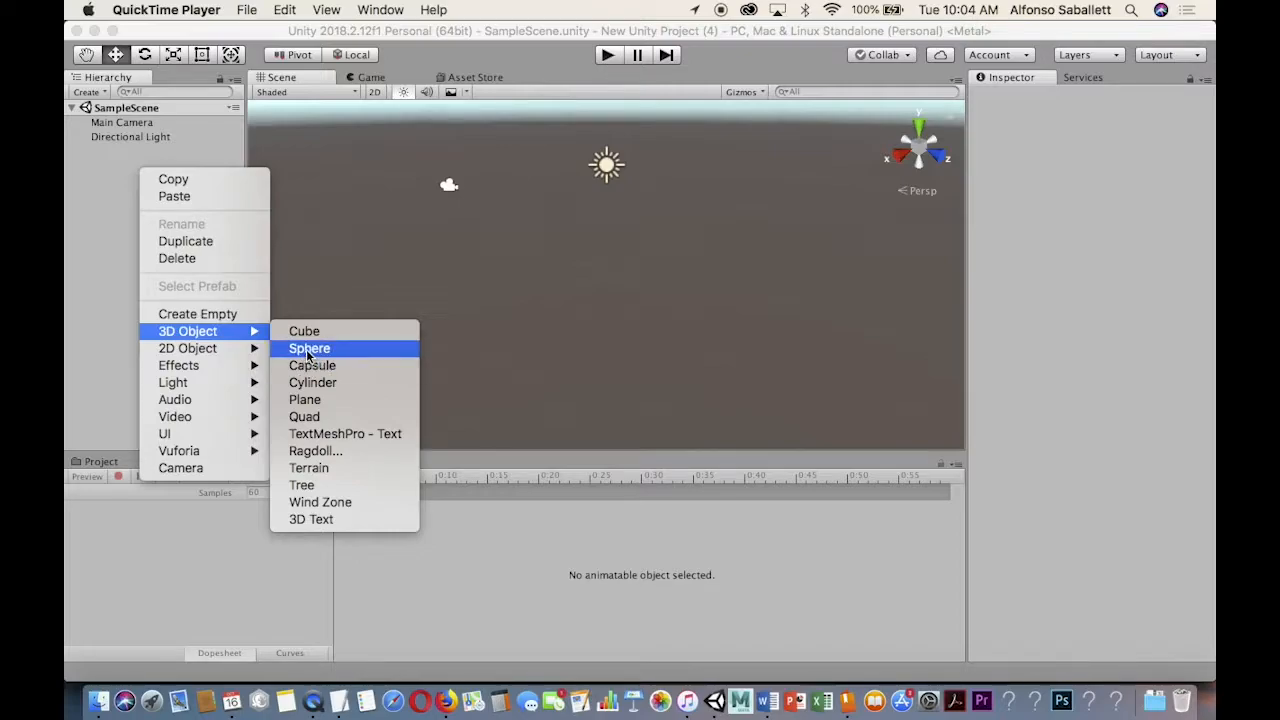
# - Add a plane and a sphere to the scene, placing the sphere at the hierarchy's root level instead of under the plane
pyautogui.click(324, 399)
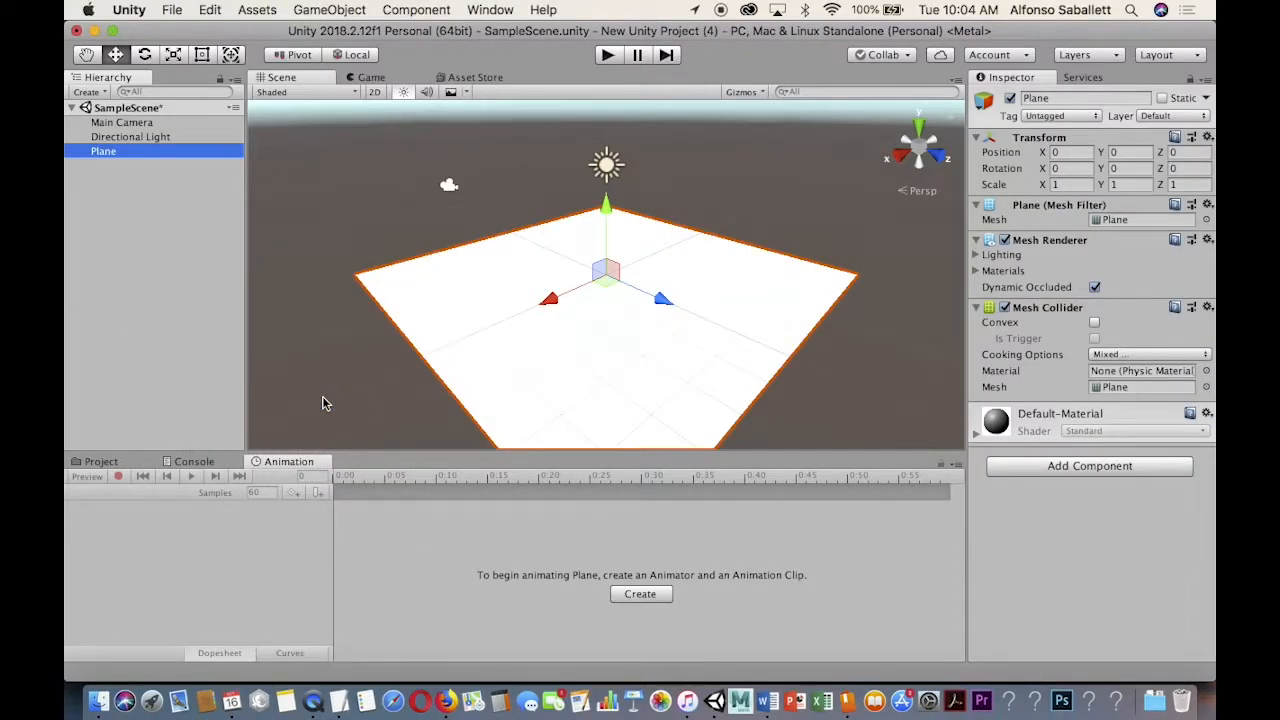
pyautogui.rightClick(115, 197)
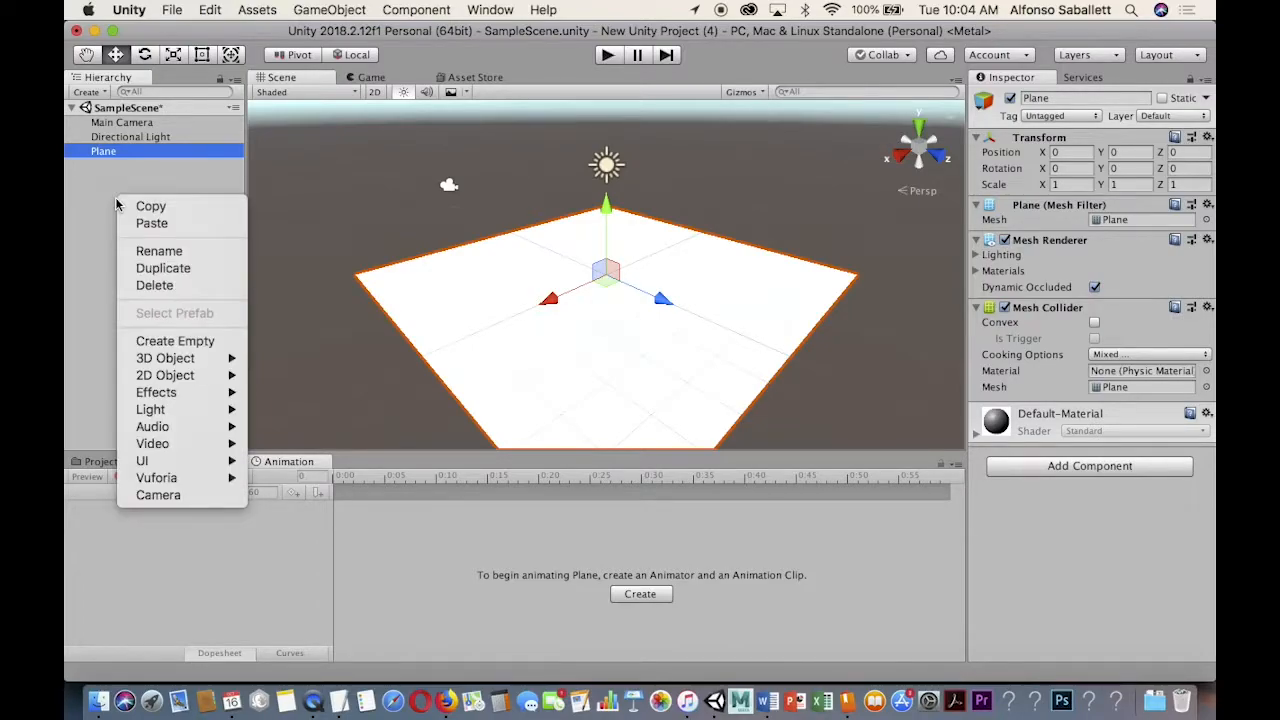
pyautogui.moveTo(180, 366)
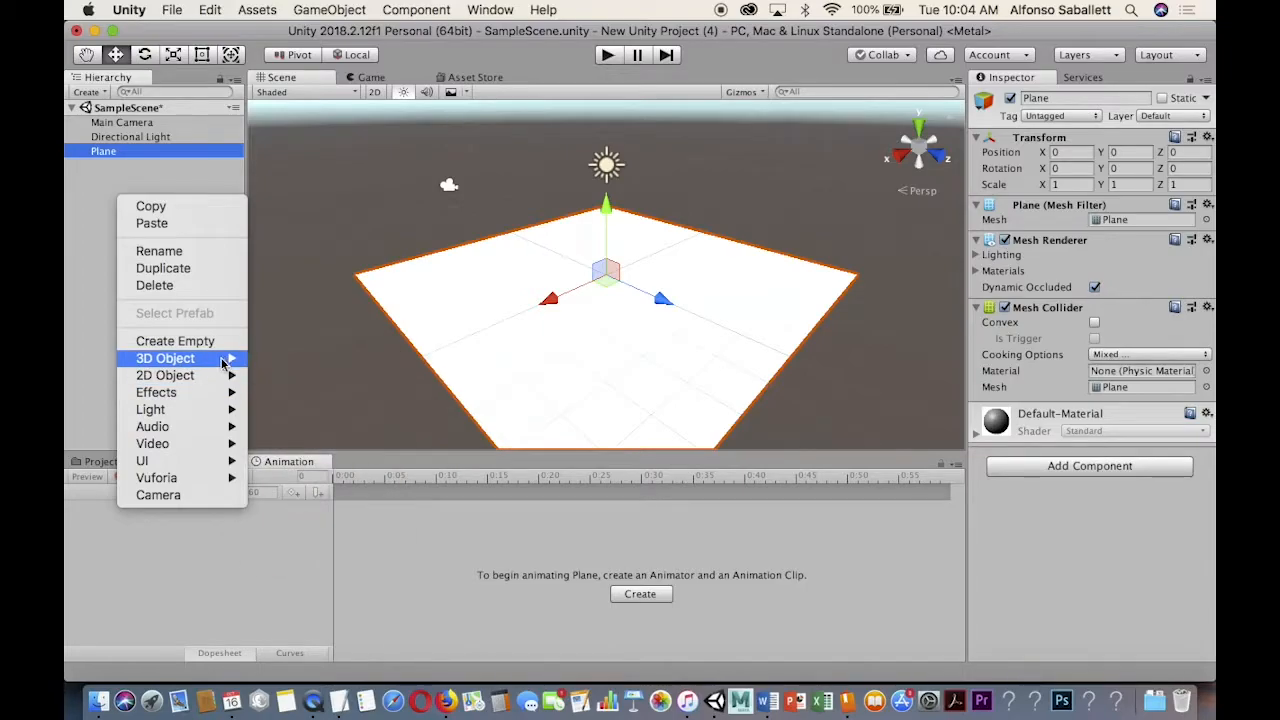
pyautogui.click(276, 377)
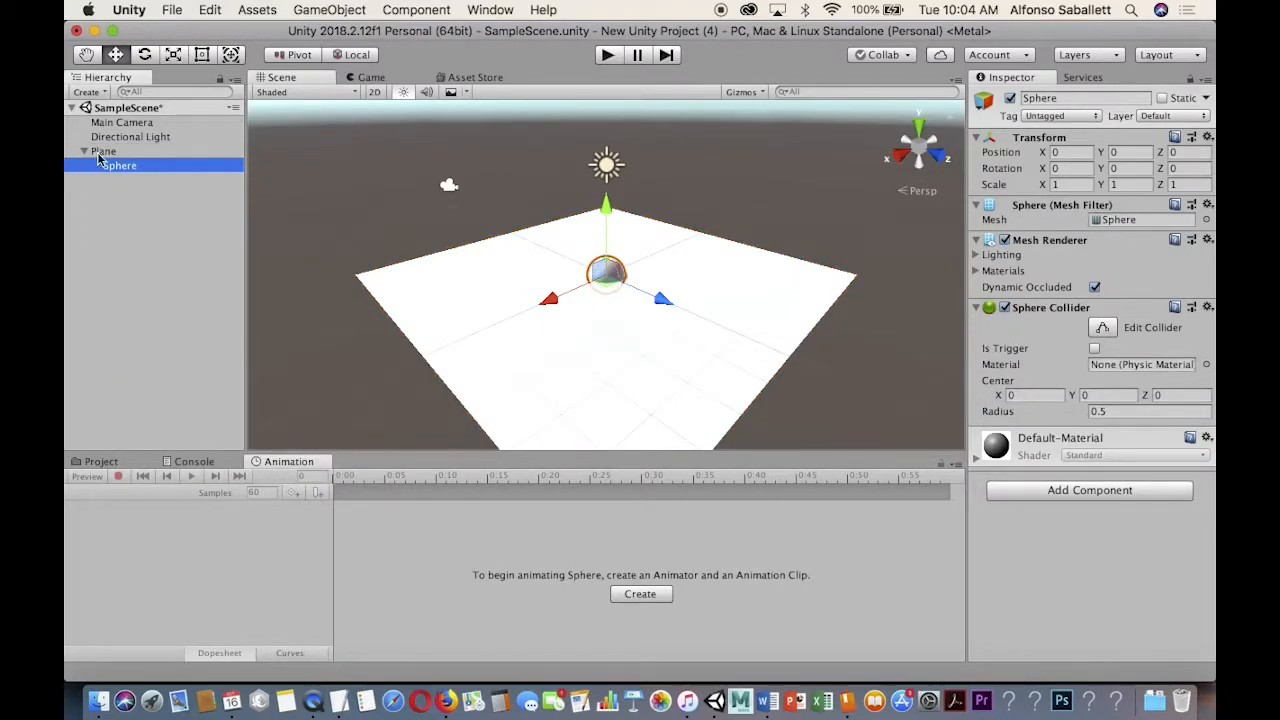
pyautogui.moveTo(119, 170)
pyautogui.mouseDown()
pyautogui.moveTo(110, 180)
pyautogui.moveTo(110, 152)
pyautogui.moveTo(101, 184)
pyautogui.mouseUp()
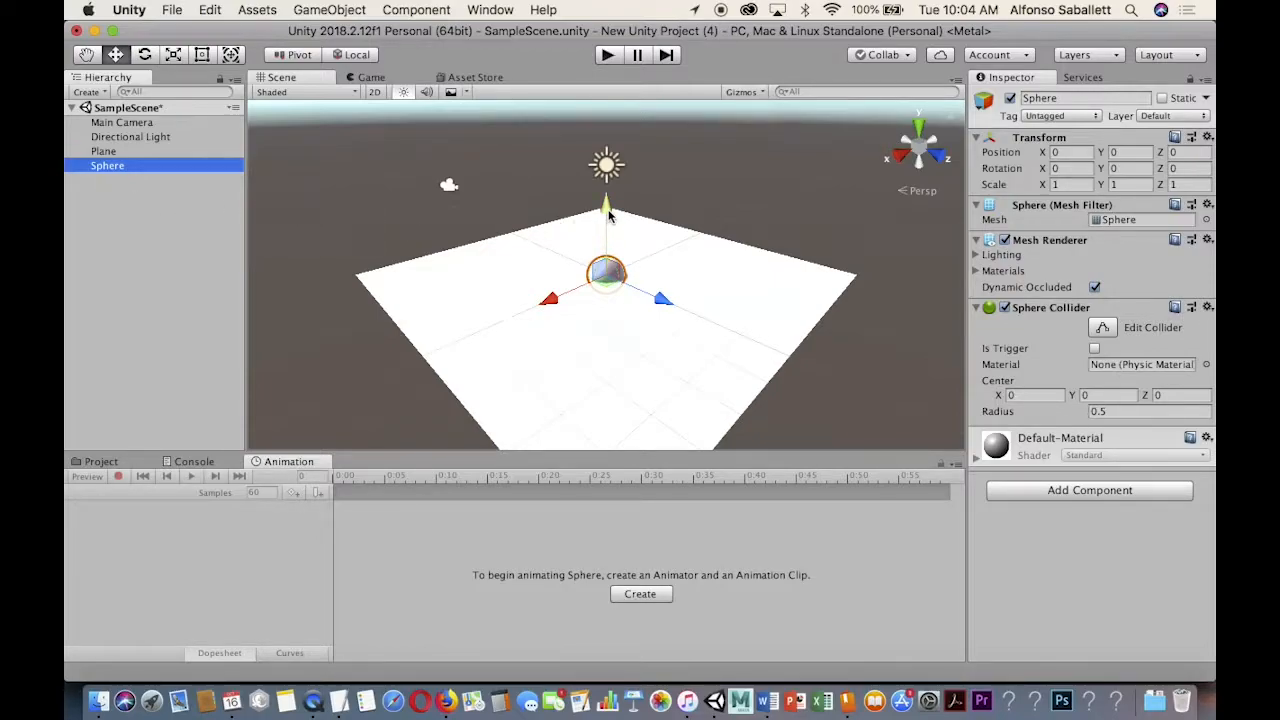
# - Raise the sphere to a Y position of about 0.51 so that it sits on top of the plane
pyautogui.scroll(2, 616, 293)
pyautogui.scroll(6, 616, 293)
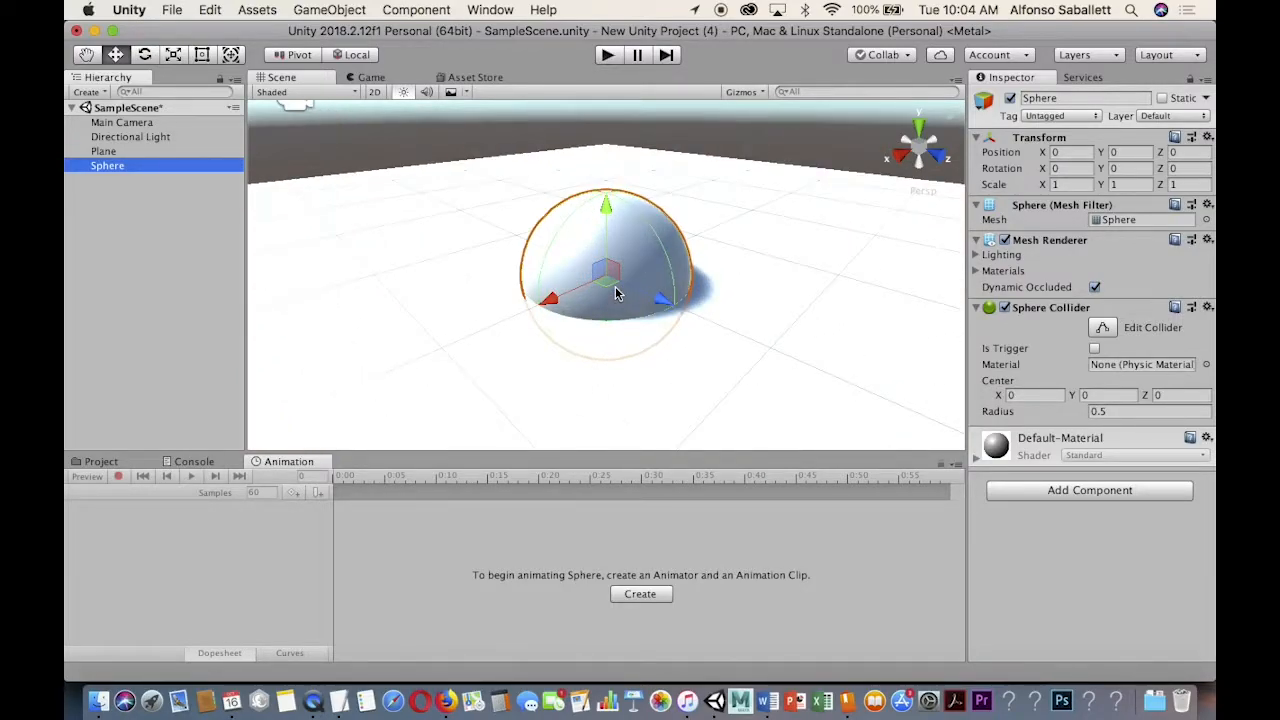
pyautogui.scroll(-8, 616, 293)
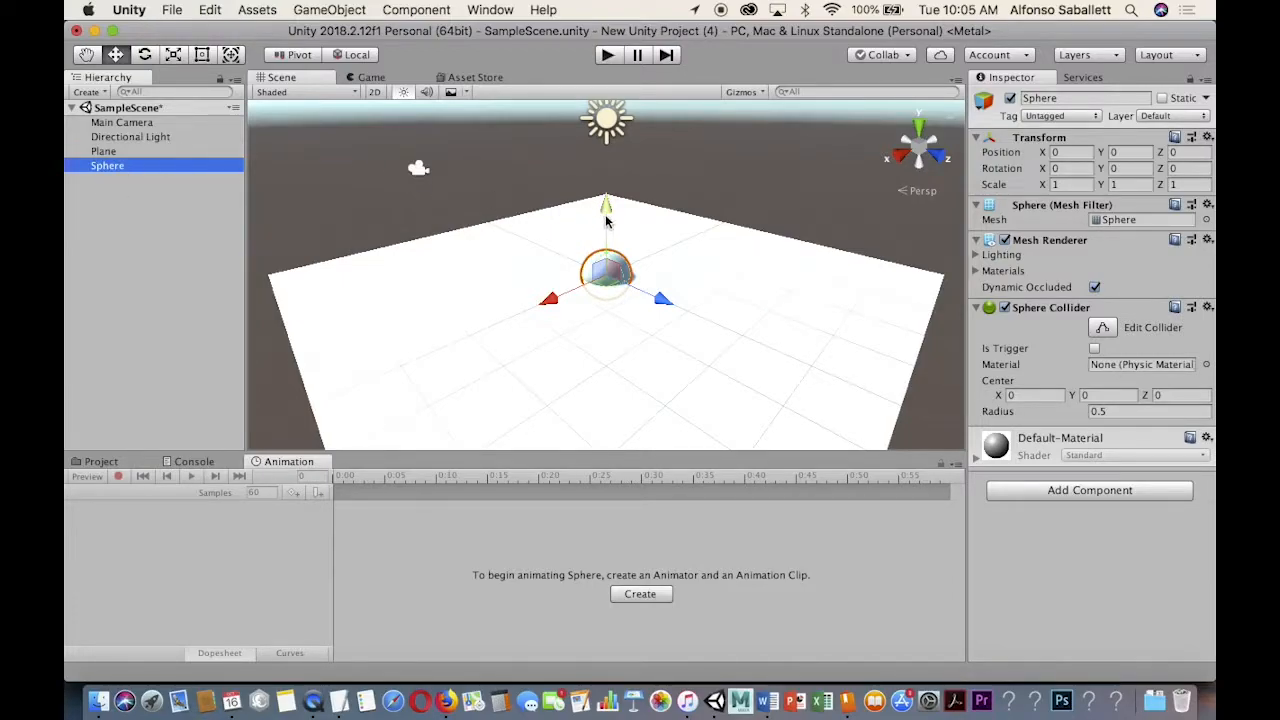
pyautogui.moveTo(606, 214); pyautogui.dragTo(610, 200)
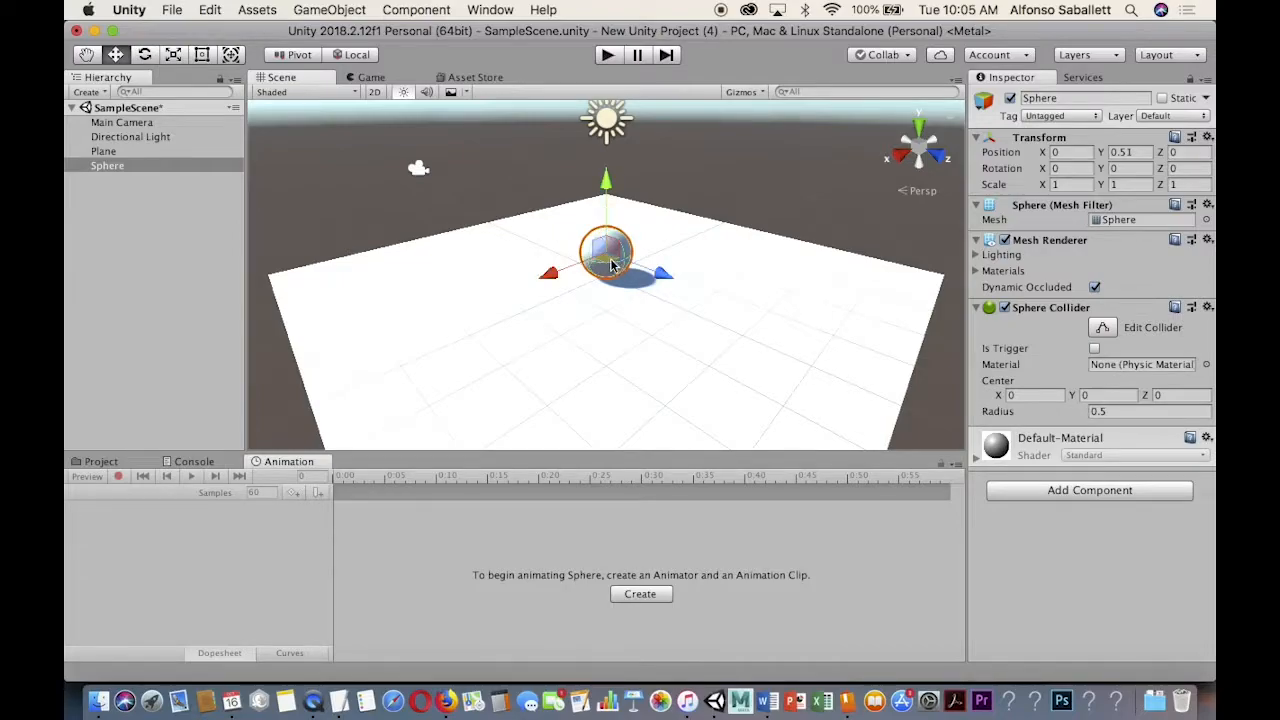
pyautogui.scroll(-3, 613, 260)
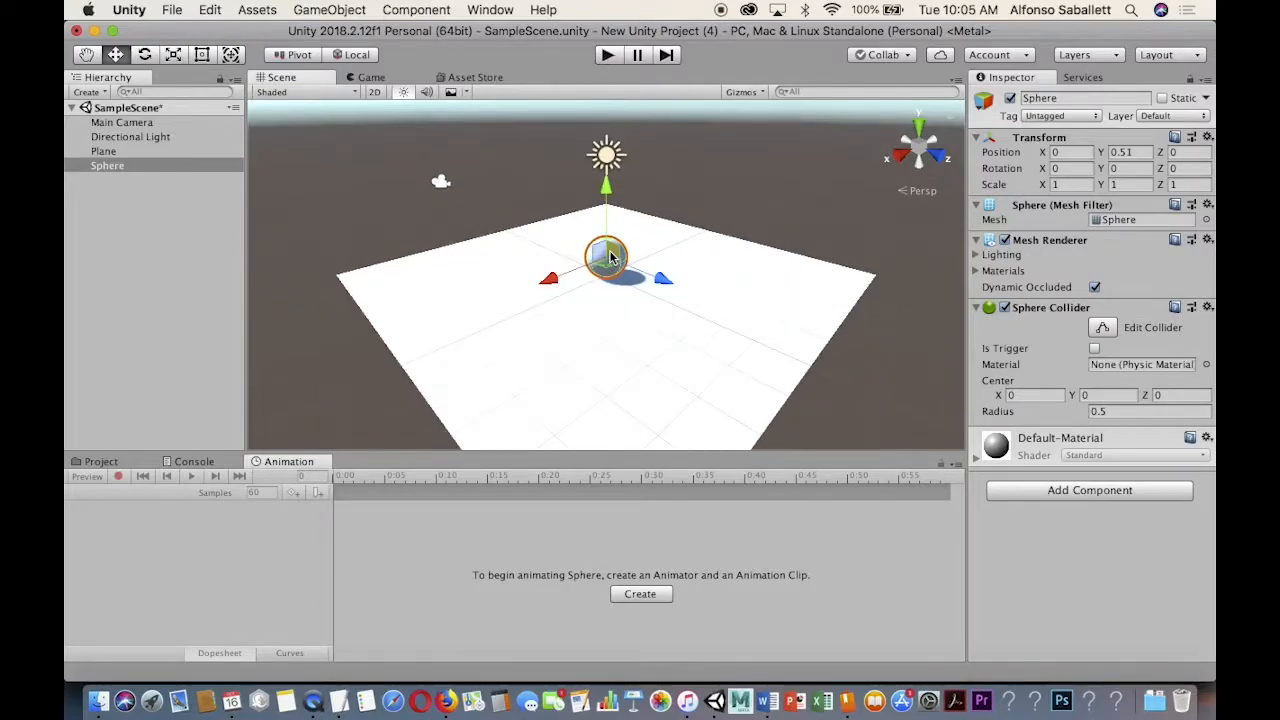
pyautogui.scroll(-3, 610, 258)
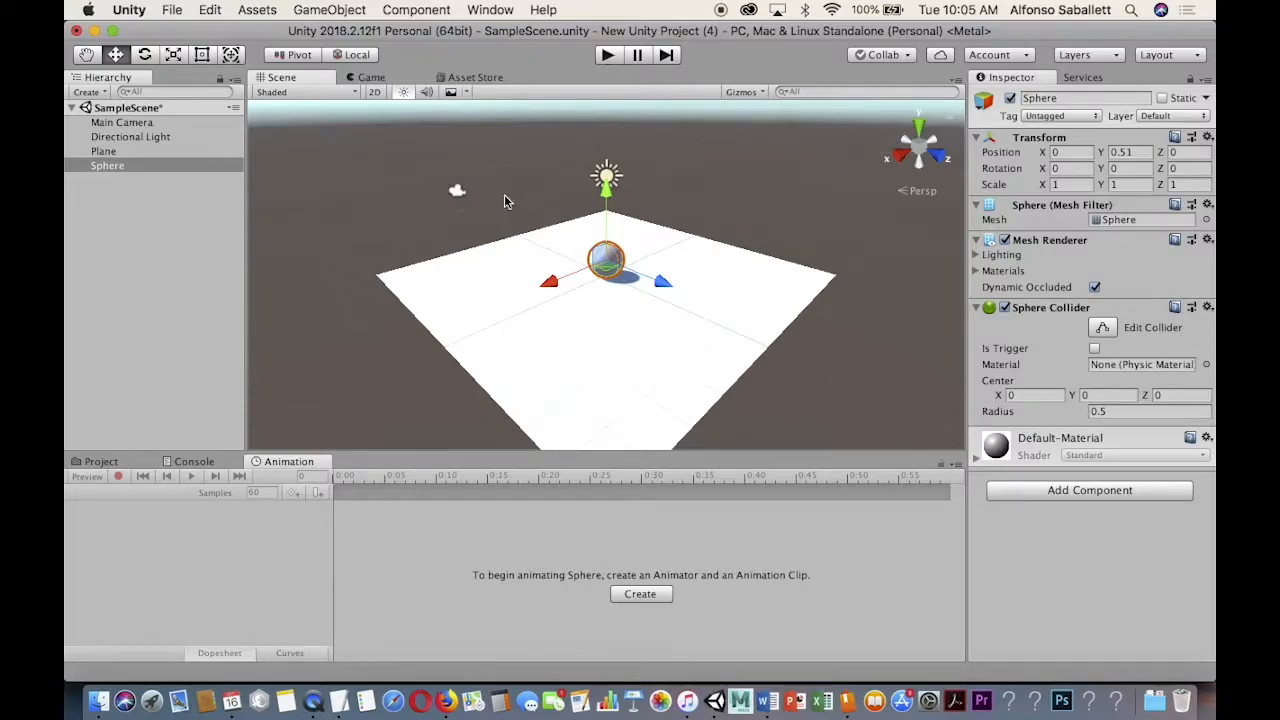
# - Move the sphere across the plane to near its corner, at about X 4.32 and Z -3.03
pyautogui.scroll(6, 610, 275)
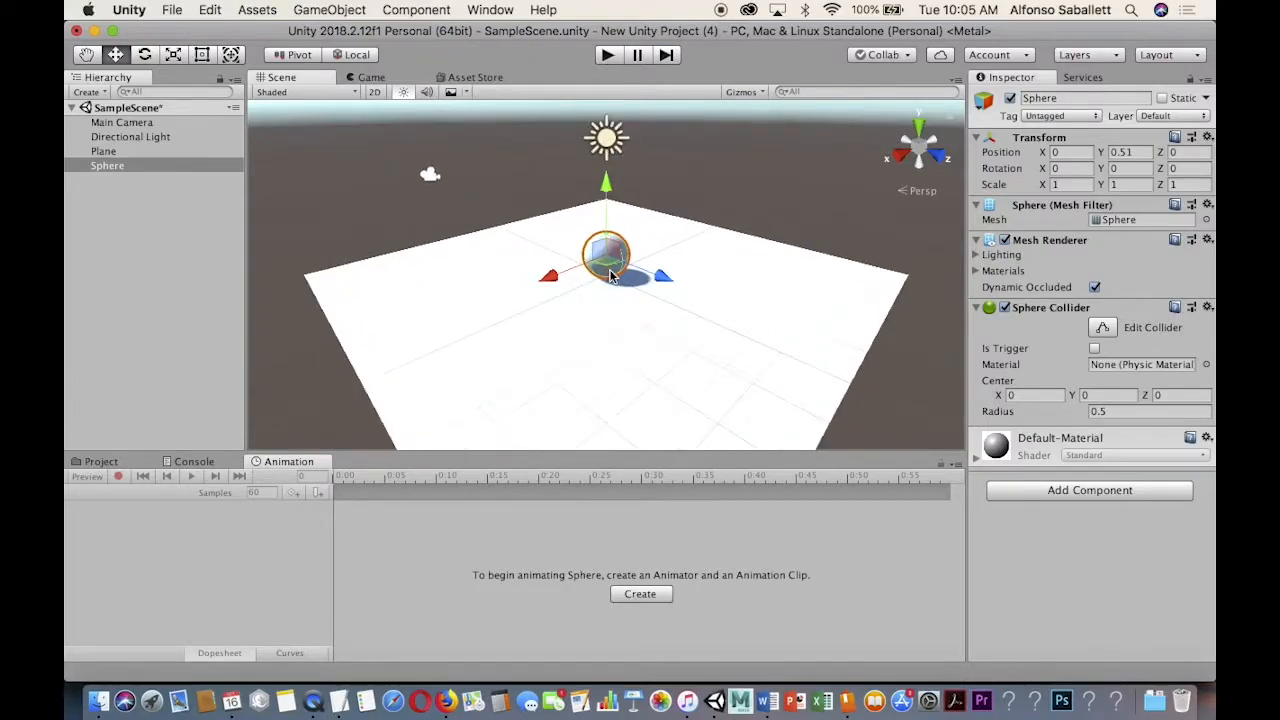
pyautogui.moveTo(618, 268); pyautogui.dragTo(338, 288)
pyautogui.scroll(-2, 474, 305)
pyautogui.scroll(-1, 474, 305)
pyautogui.scroll(-2, 434, 289)
pyautogui.scroll(1, 432, 286)
pyautogui.scroll(-2, 432, 286)
pyautogui.scroll(2, 432, 286)
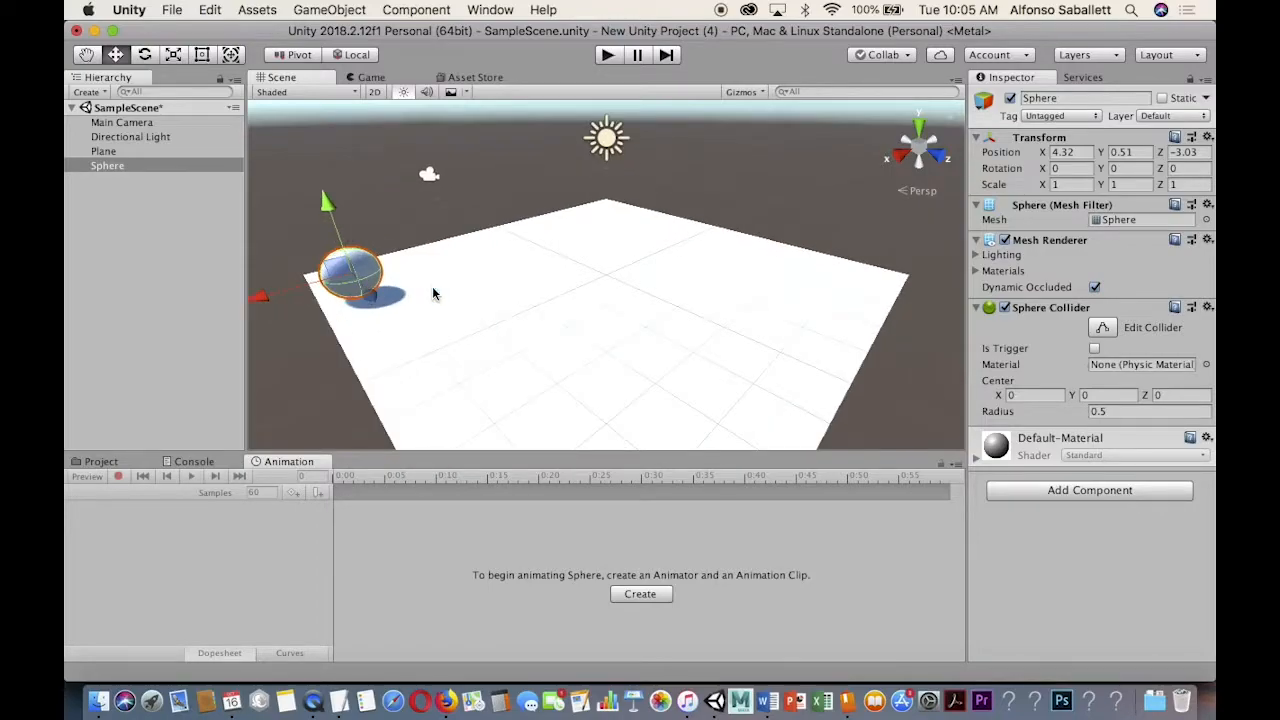
pyautogui.scroll(-3, 432, 286)
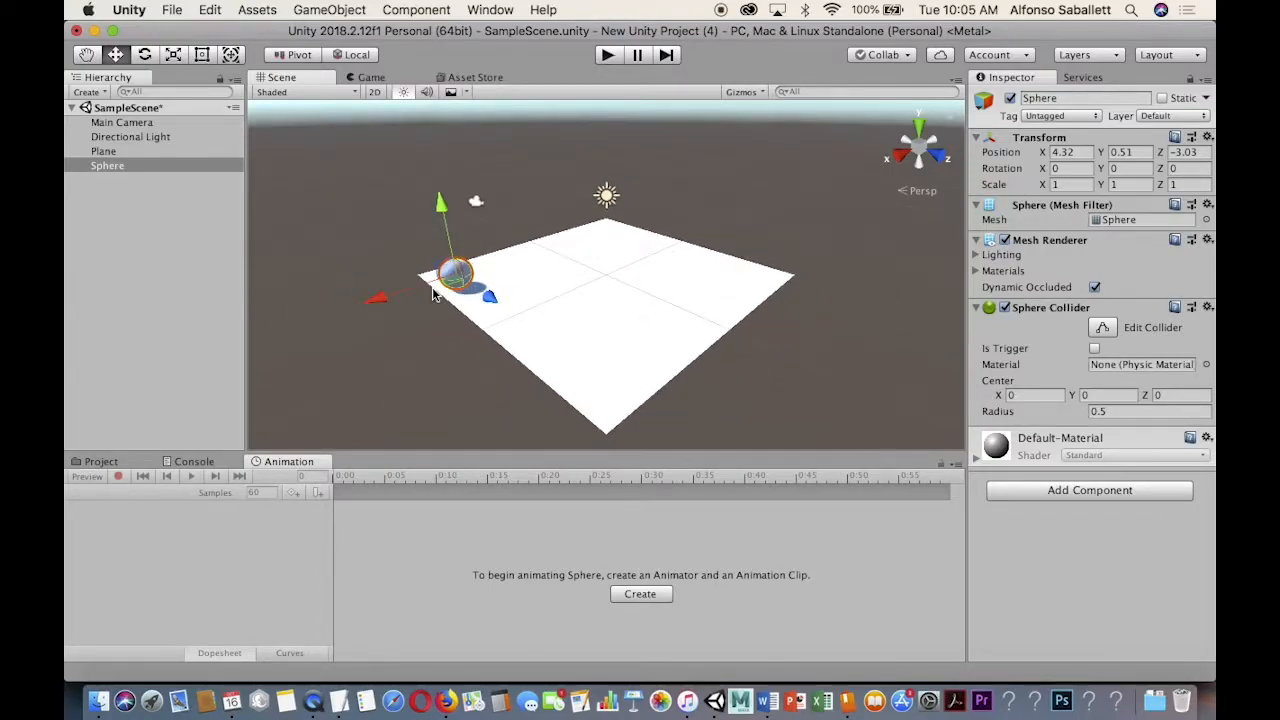
pyautogui.scroll(3, 432, 293)
pyautogui.scroll(1, 432, 293)
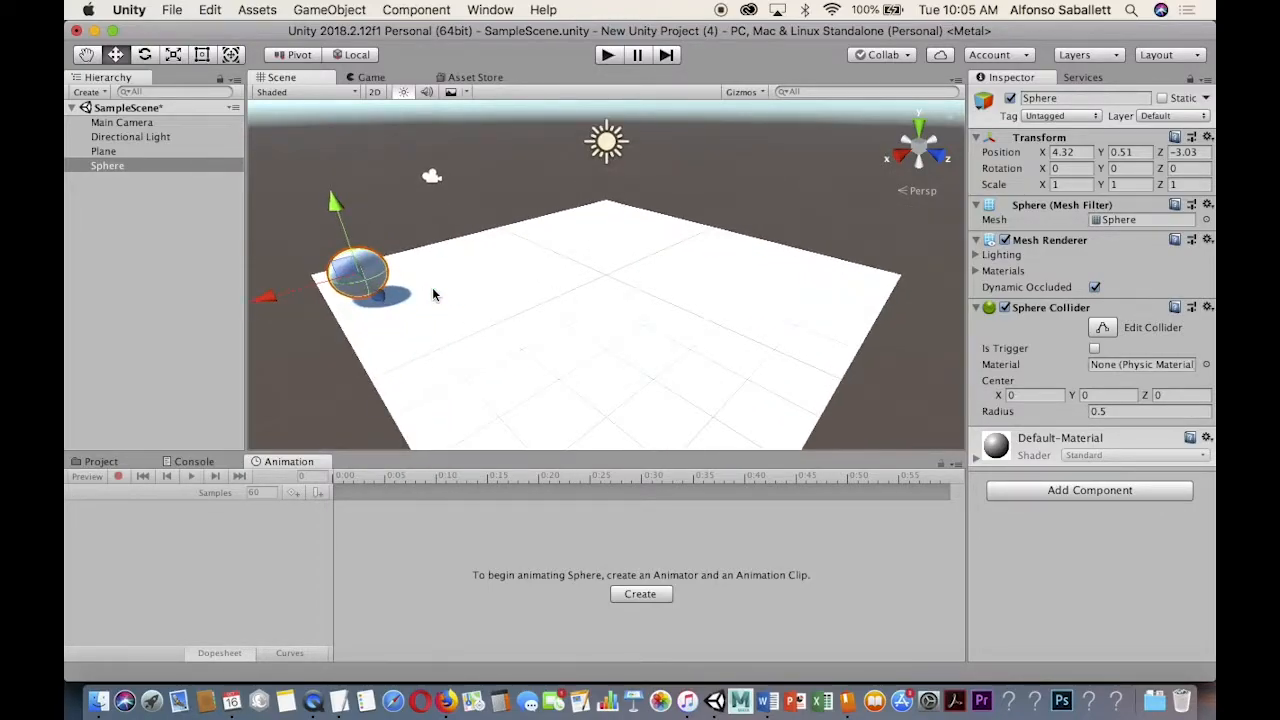
# - Open the Animation window for the selected sphere
pyautogui.click(491, 10)
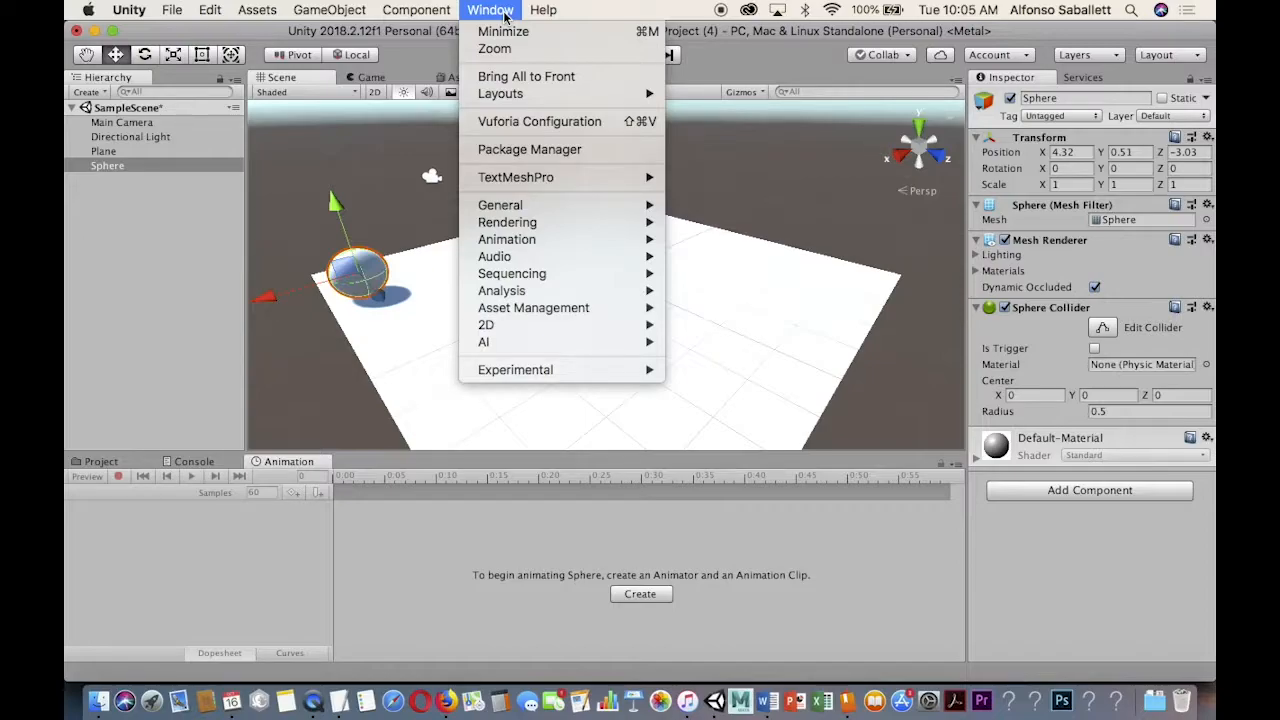
pyautogui.moveTo(531, 239)
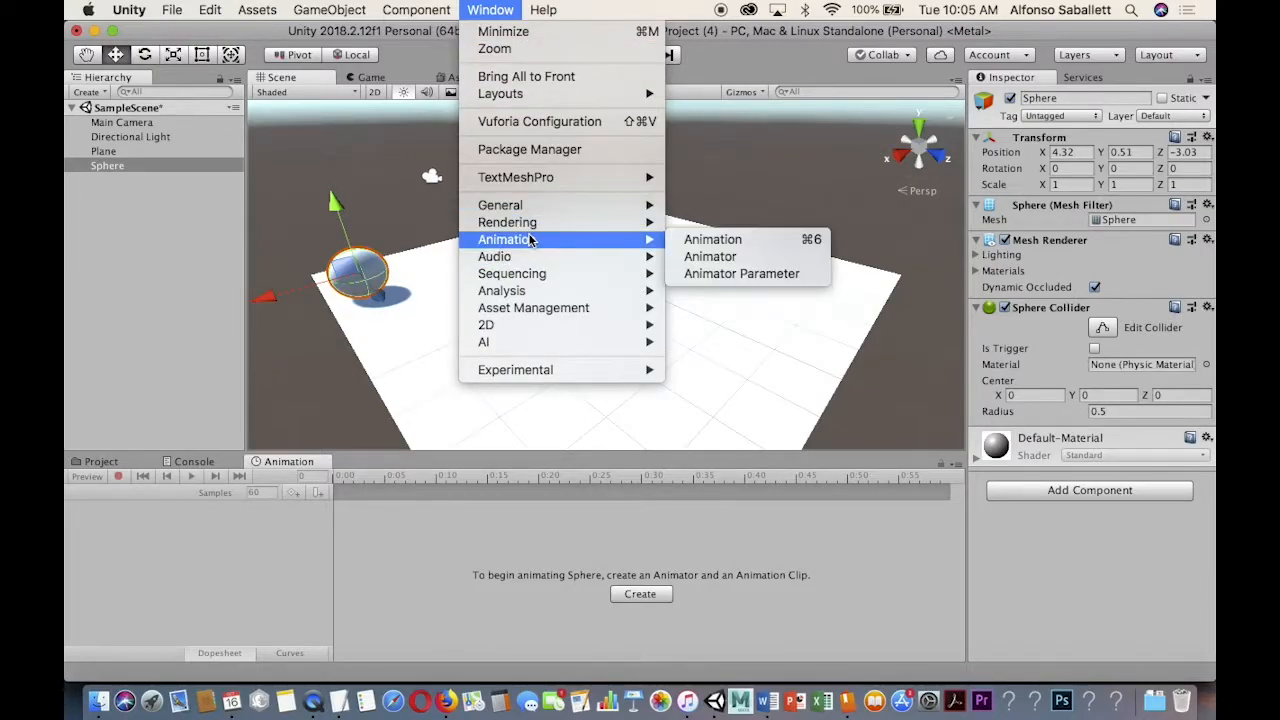
pyautogui.click(728, 242)
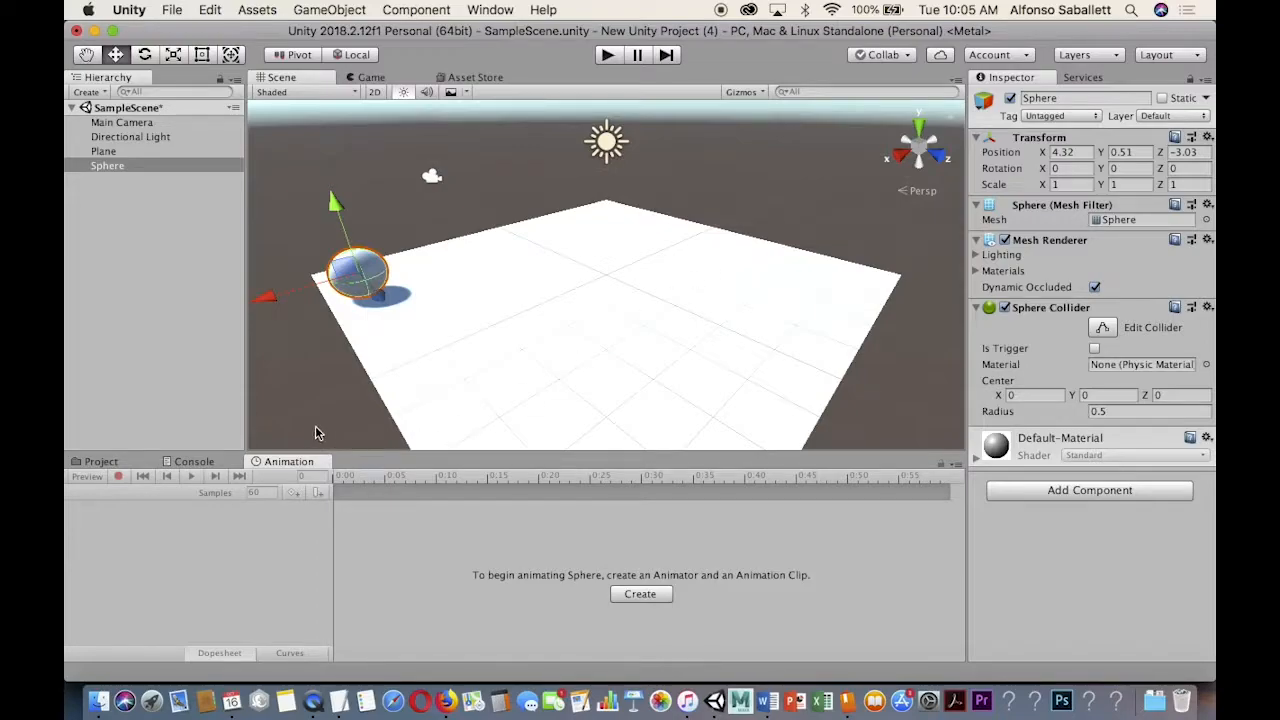
# - Undock the Animation window as a floating window, reposition it, and dock it back beside the Console
pyautogui.moveTo(297, 465); pyautogui.dragTo(608, 295)
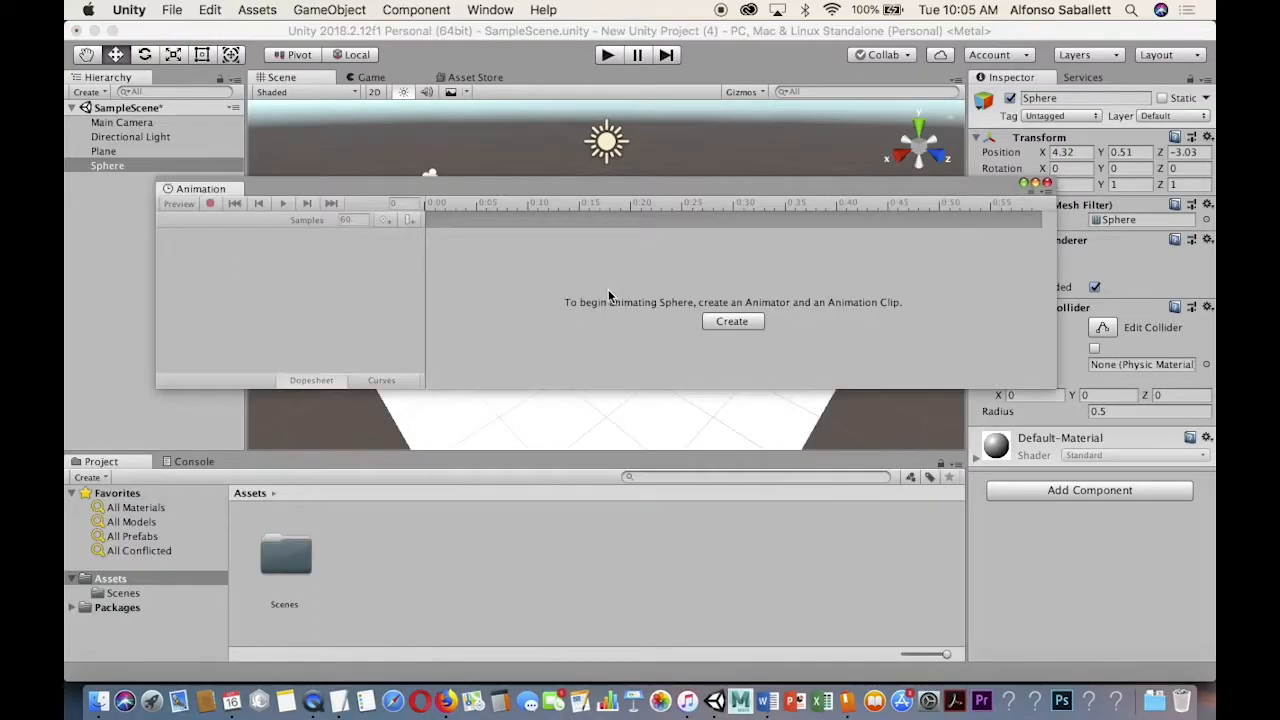
pyautogui.moveTo(330, 186); pyautogui.dragTo(459, 170)
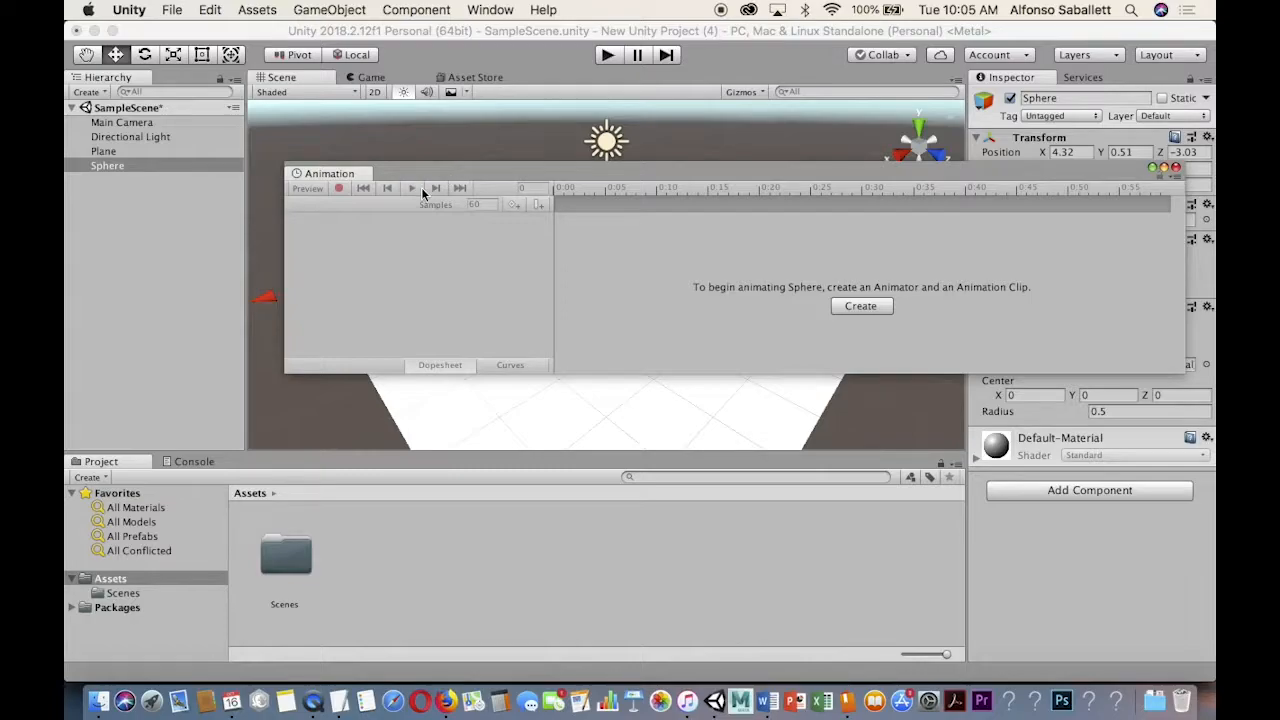
pyautogui.moveTo(344, 176); pyautogui.dragTo(310, 462)
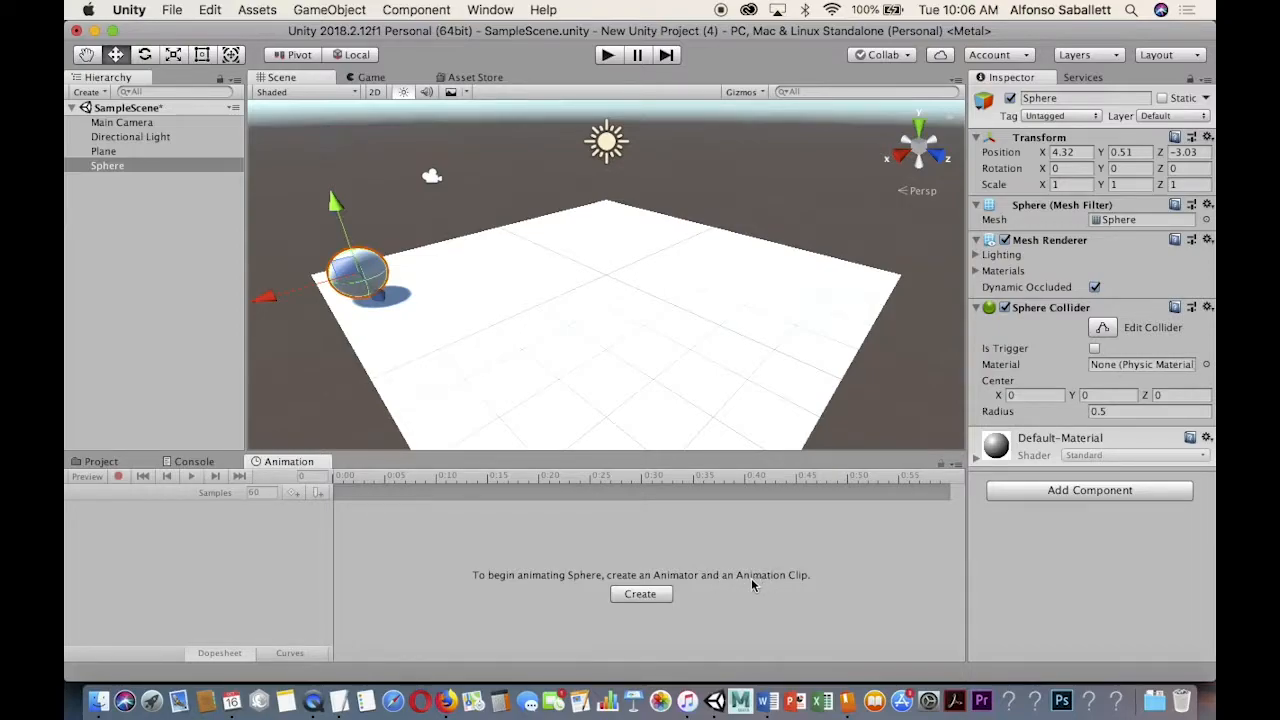
# - Create a new animation clip for the sphere and name it Sphere Animation
pyautogui.click(640, 594)
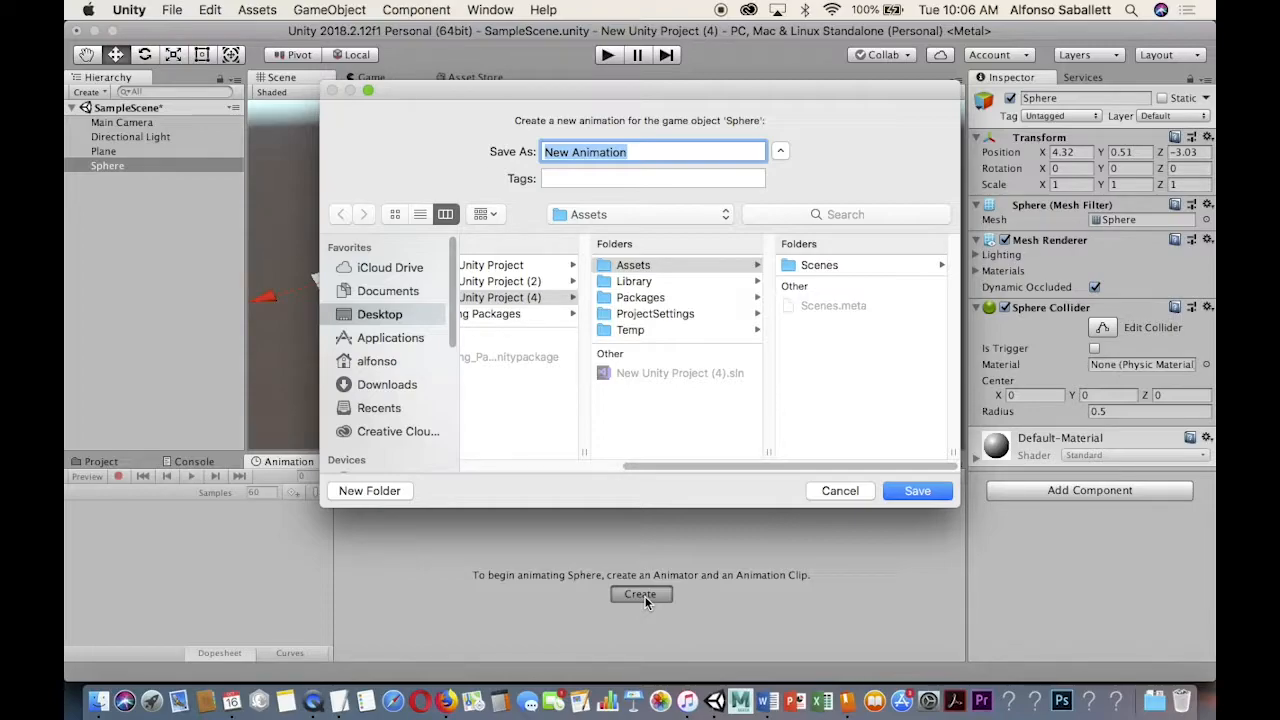
pyautogui.moveTo(570, 152); pyautogui.dragTo(526, 152)
pyautogui.write('Spe')
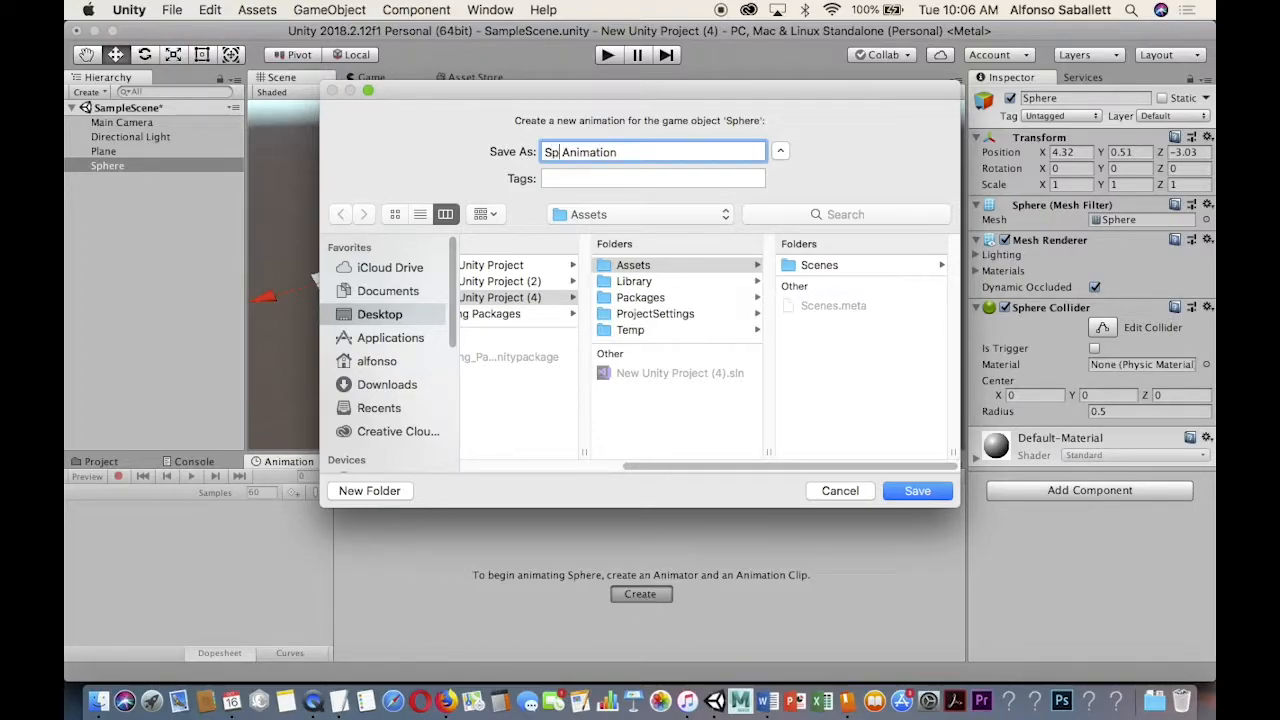
pyautogui.press('BackSpace')
pyautogui.write('here')
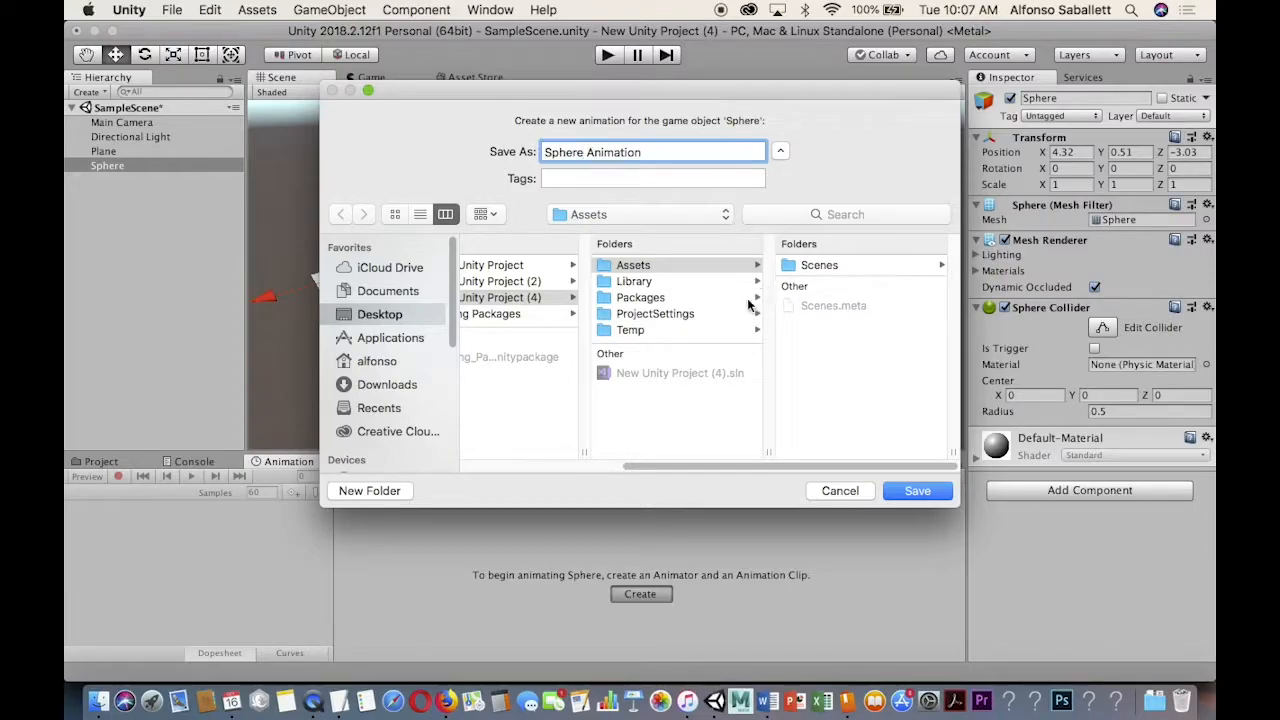
# - Create a folder named animation inside Assets and save the sphere's clip in it
pyautogui.click(630, 267)
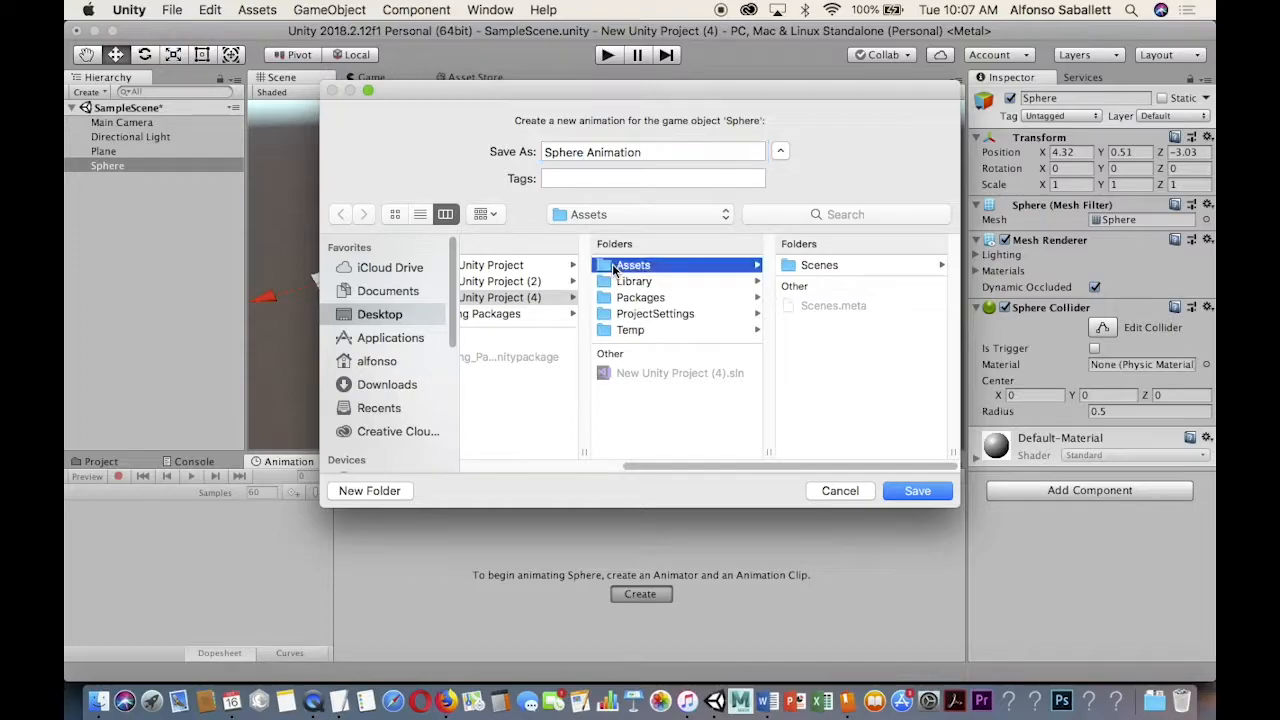
pyautogui.click(396, 492)
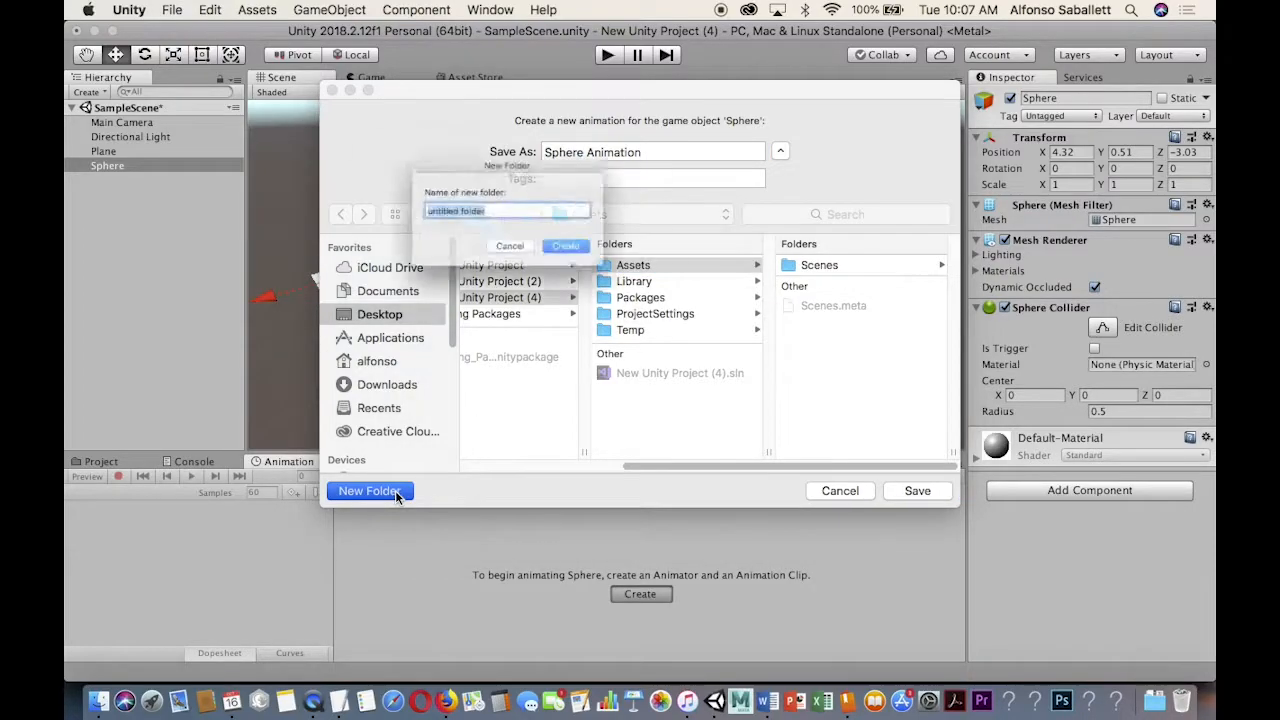
pyautogui.write('animation')
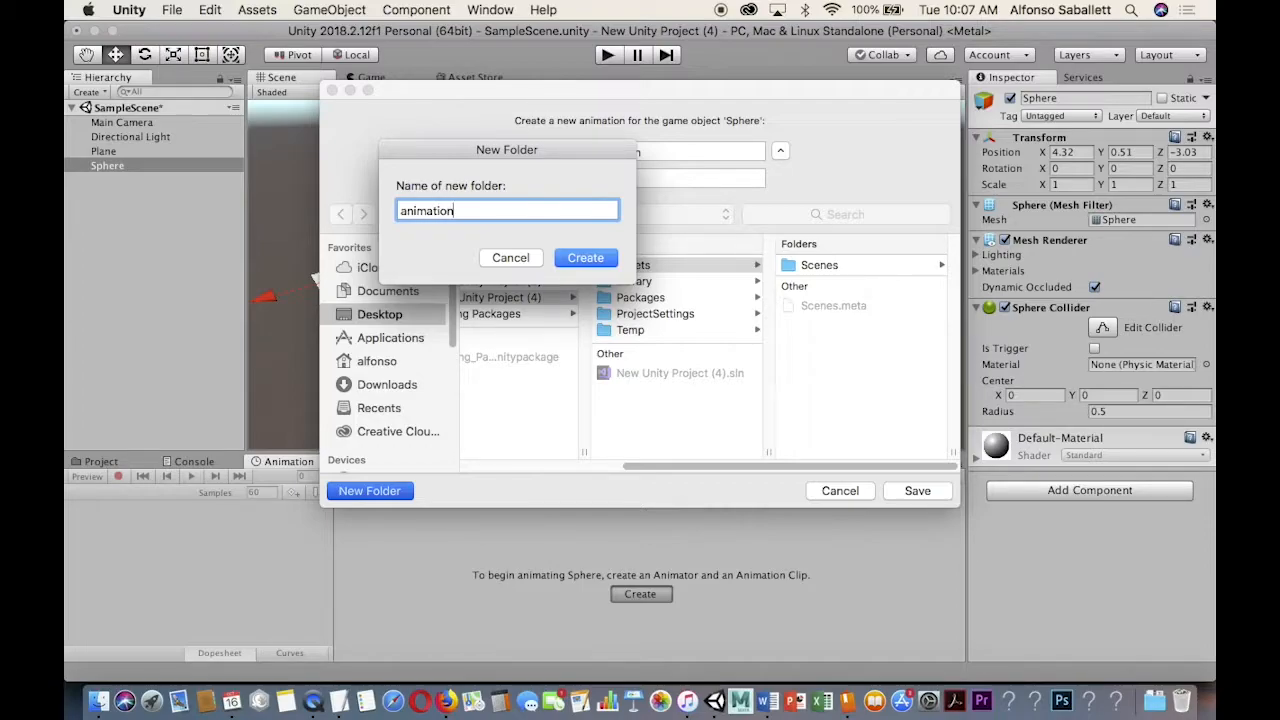
pyautogui.press('Return')
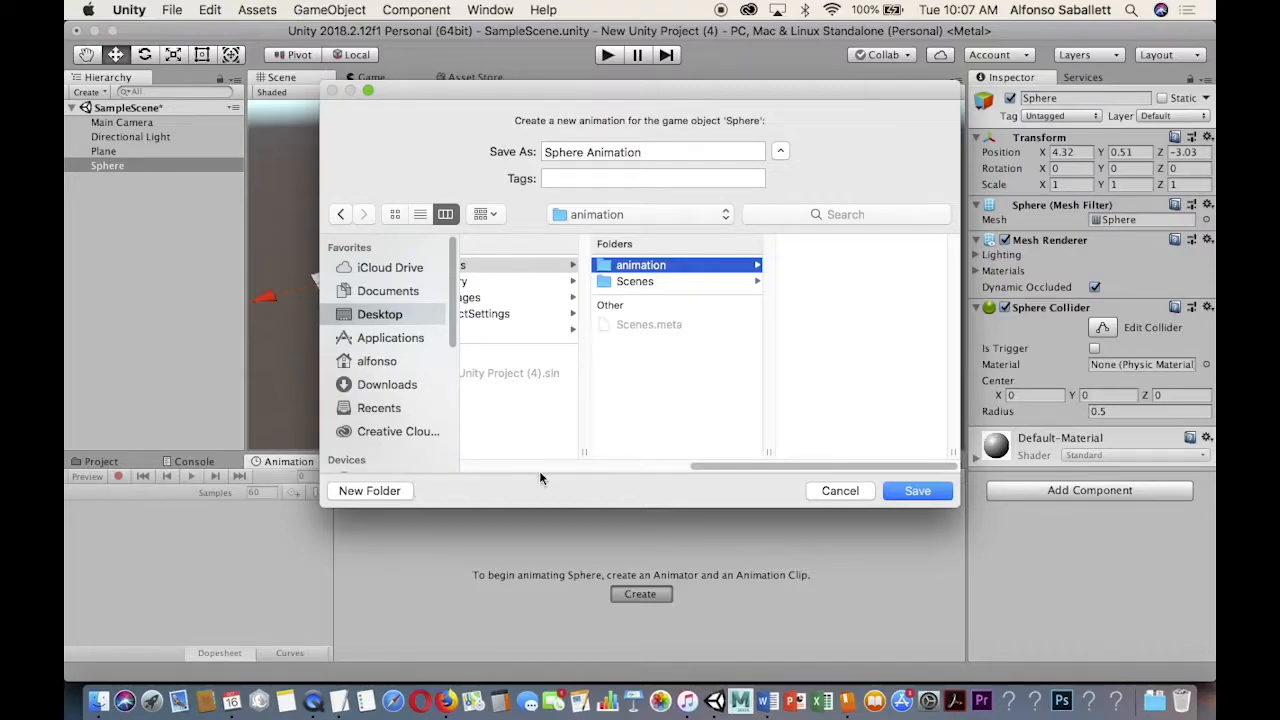
pyautogui.click(918, 491)
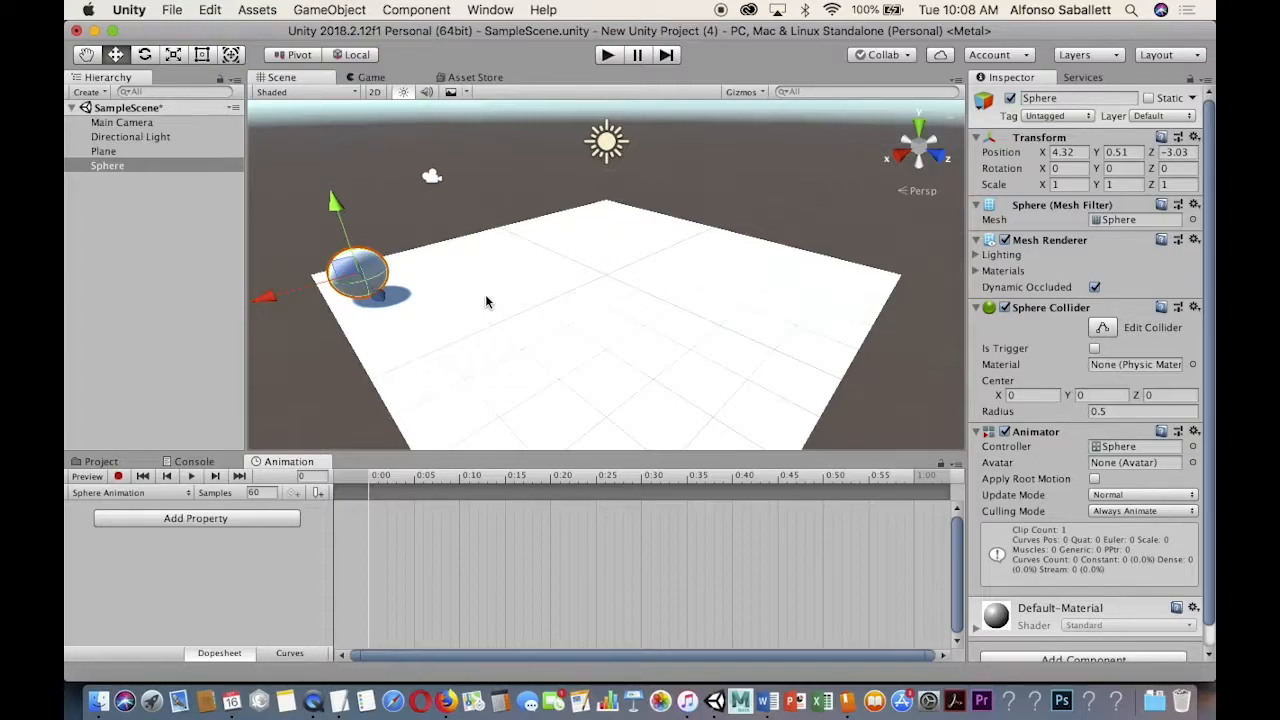
# - Turn on keyframe recording, try moving the sphere toward the plane's centre at frame 0, and undo that move
pyautogui.click(119, 477)
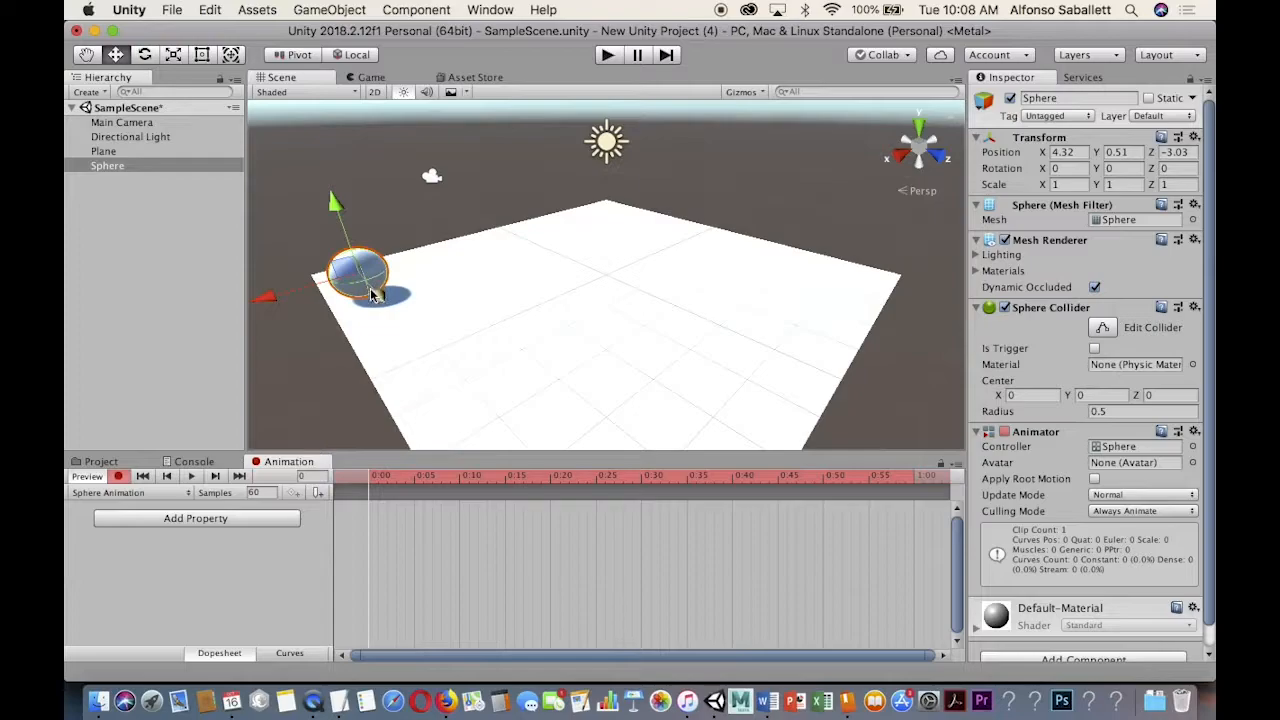
pyautogui.moveTo(358, 284); pyautogui.dragTo(594, 294)
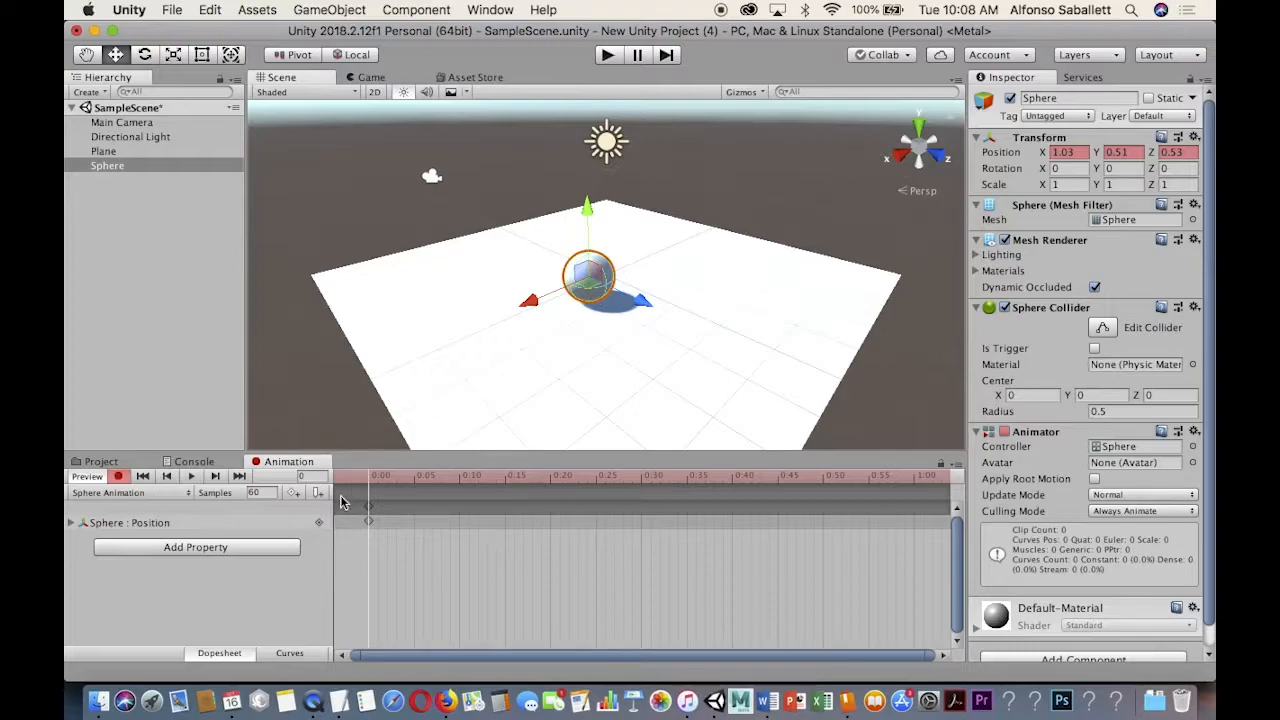
pyautogui.press('super+z')
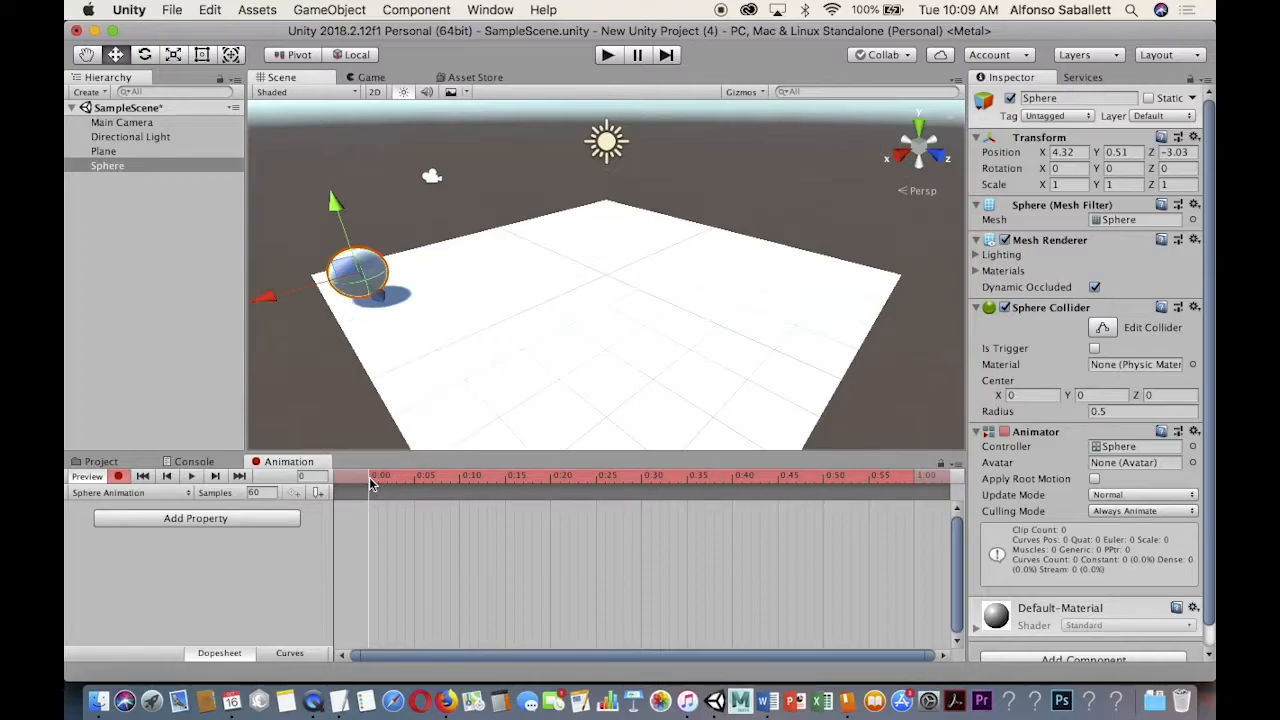
# - Record a position keyframe at frame 15 with the sphere moved along the X axis to about -3.39
pyautogui.moveTo(367, 475)
pyautogui.mouseDown()
pyautogui.moveTo(506, 479)
pyautogui.moveTo(369, 481)
pyautogui.mouseUp()
pyautogui.moveTo(368, 475); pyautogui.dragTo(508, 484)
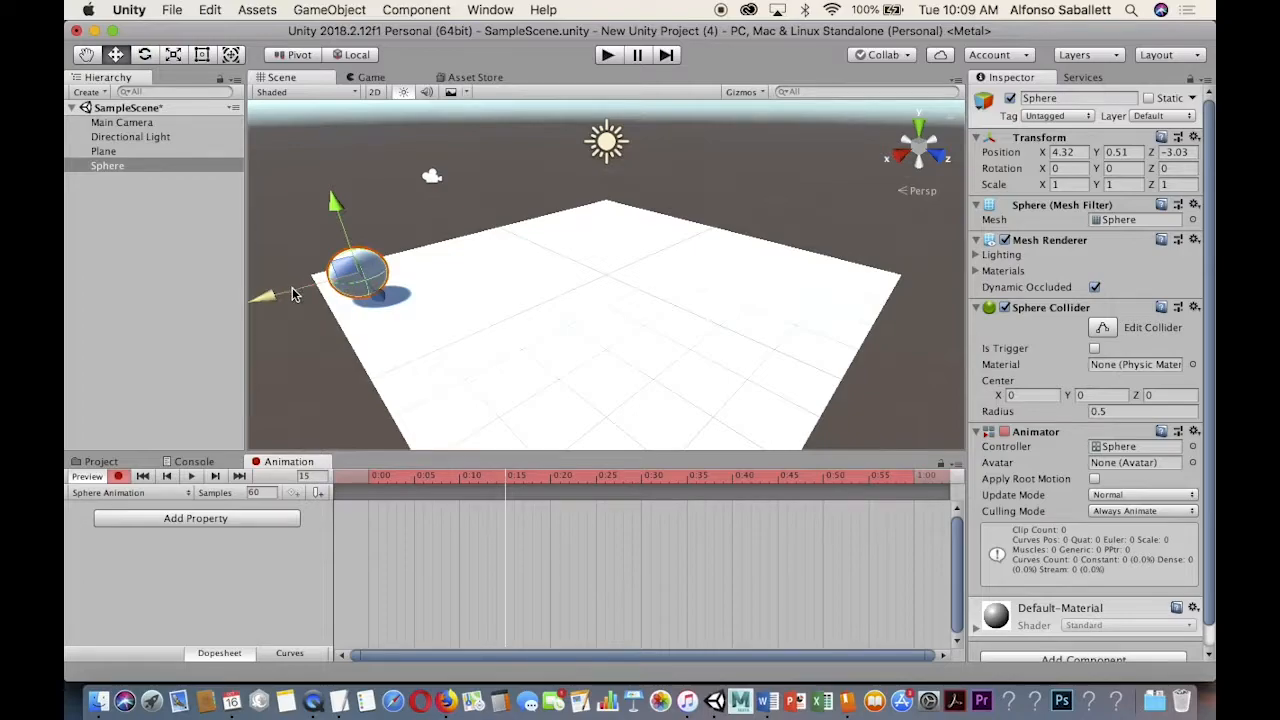
pyautogui.moveTo(286, 297); pyautogui.dragTo(670, 172)
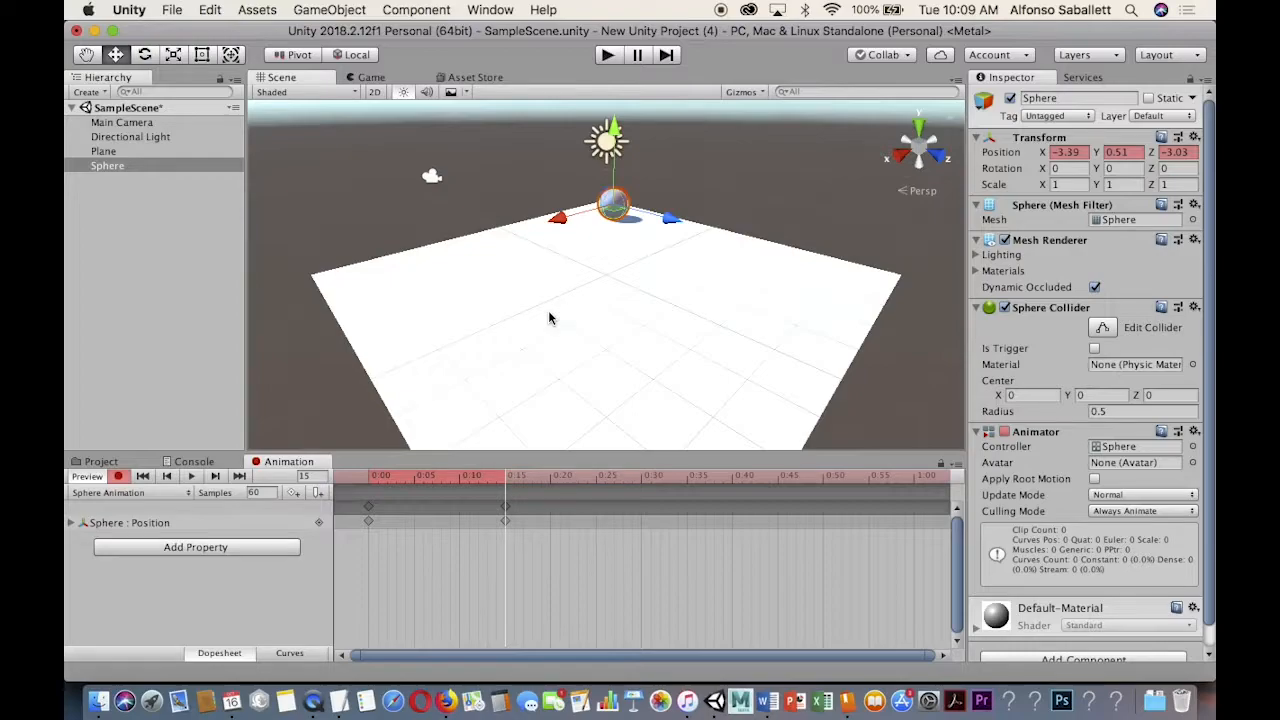
# - Run the scene in Play mode to preview the sphere's recorded movement
pyautogui.keyDown('alt'); pyautogui.moveTo(543, 323); pyautogui.dragTo(539, 358); pyautogui.keyUp('alt')
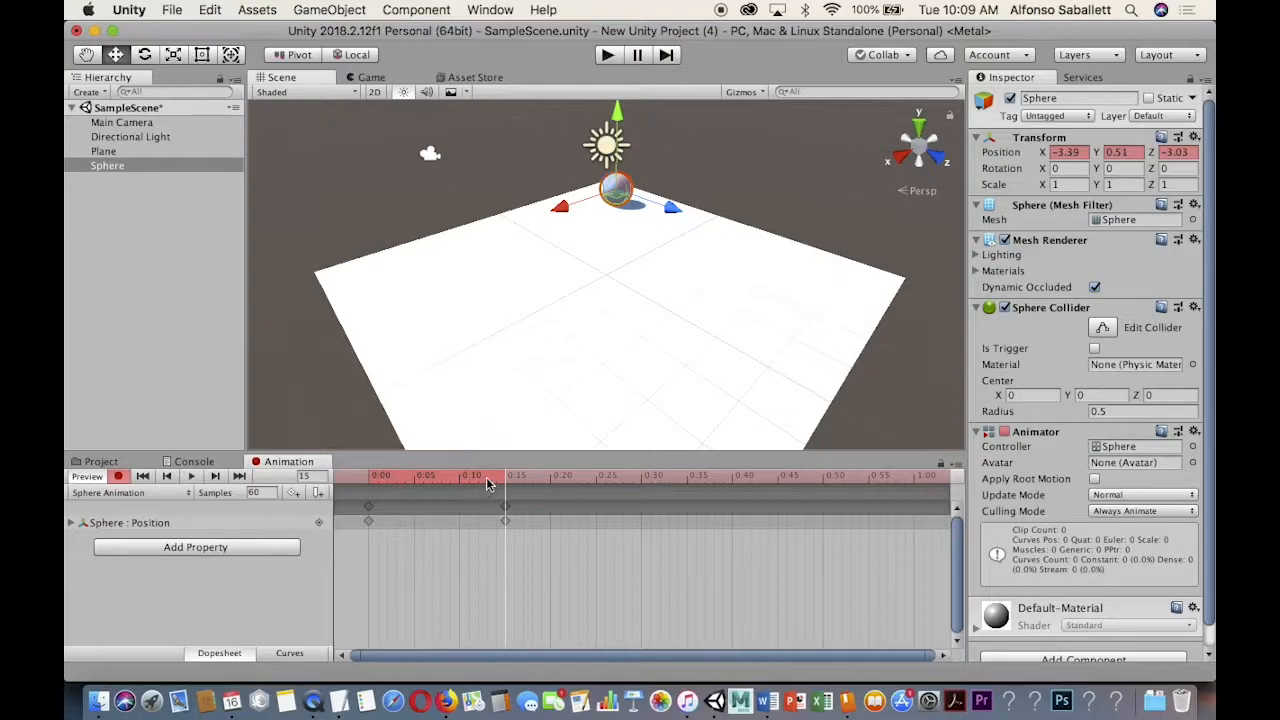
pyautogui.moveTo(506, 478)
pyautogui.mouseDown()
pyautogui.moveTo(372, 478)
pyautogui.moveTo(502, 477)
pyautogui.mouseUp()
pyautogui.click(607, 56)
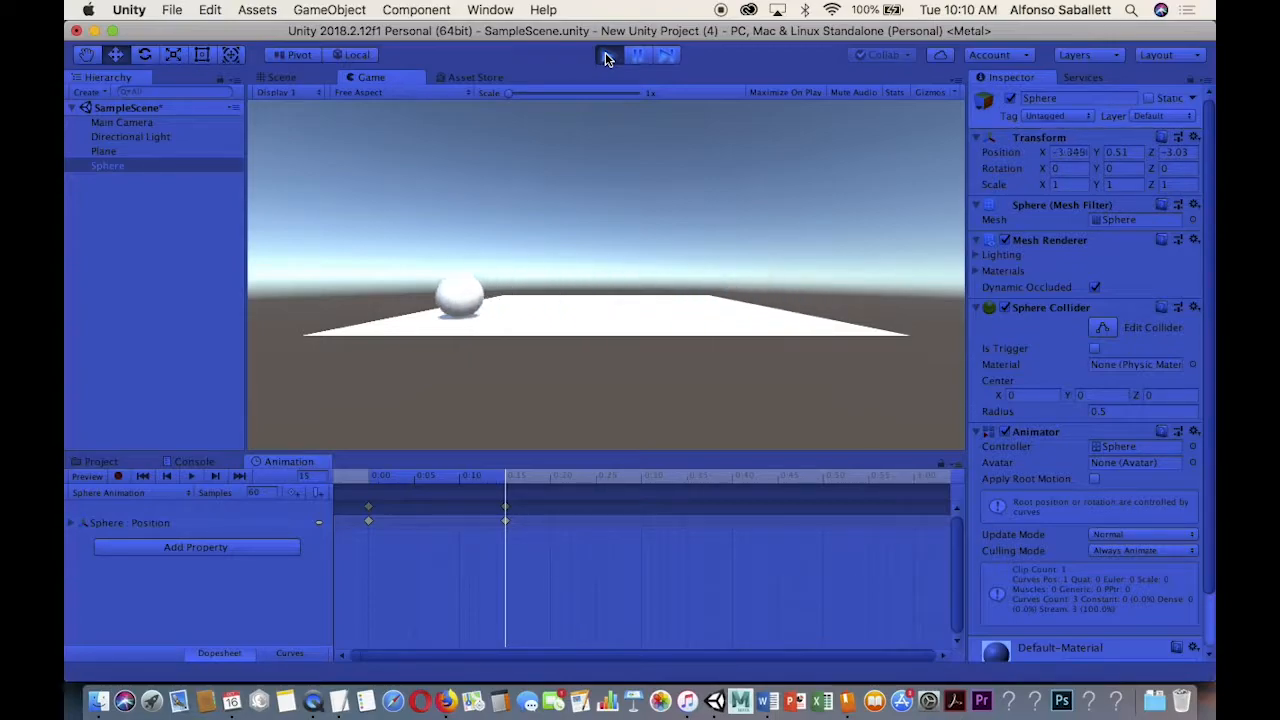
# - Exit Play mode and record a position keyframe at frame 30 with the sphere moved along Z to about 4.29
pyautogui.click(605, 54)
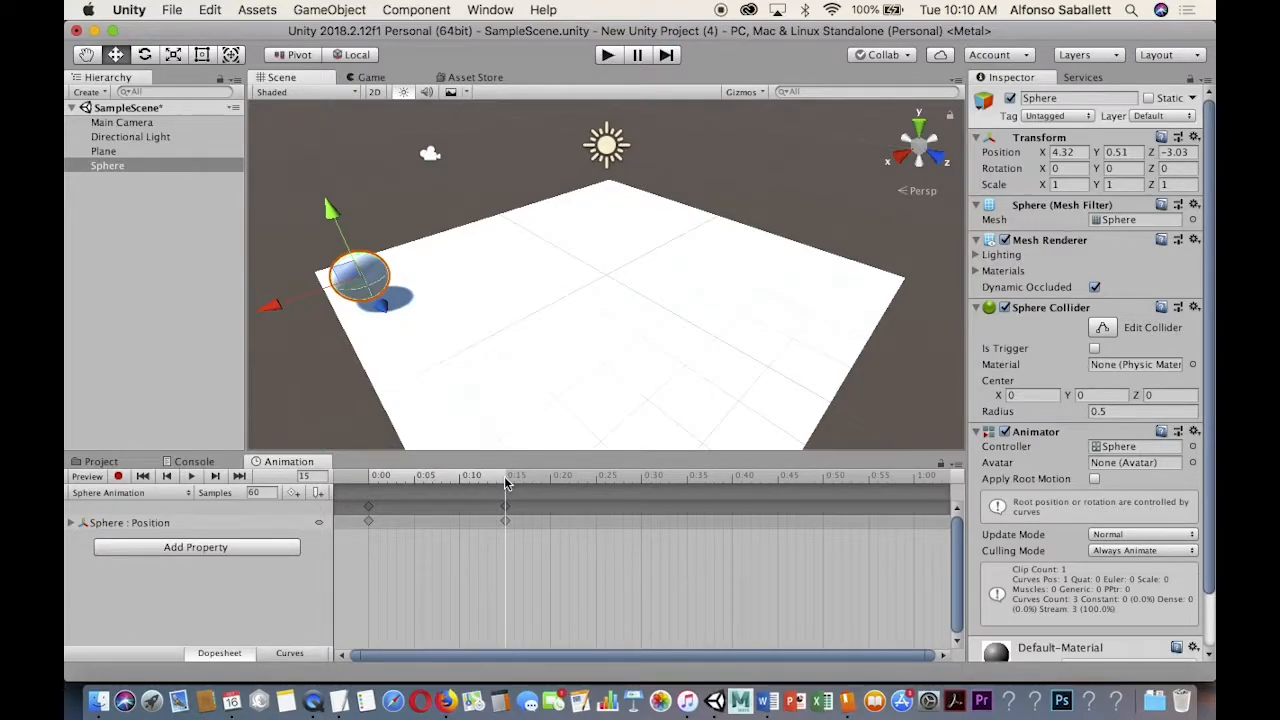
pyautogui.click(118, 477)
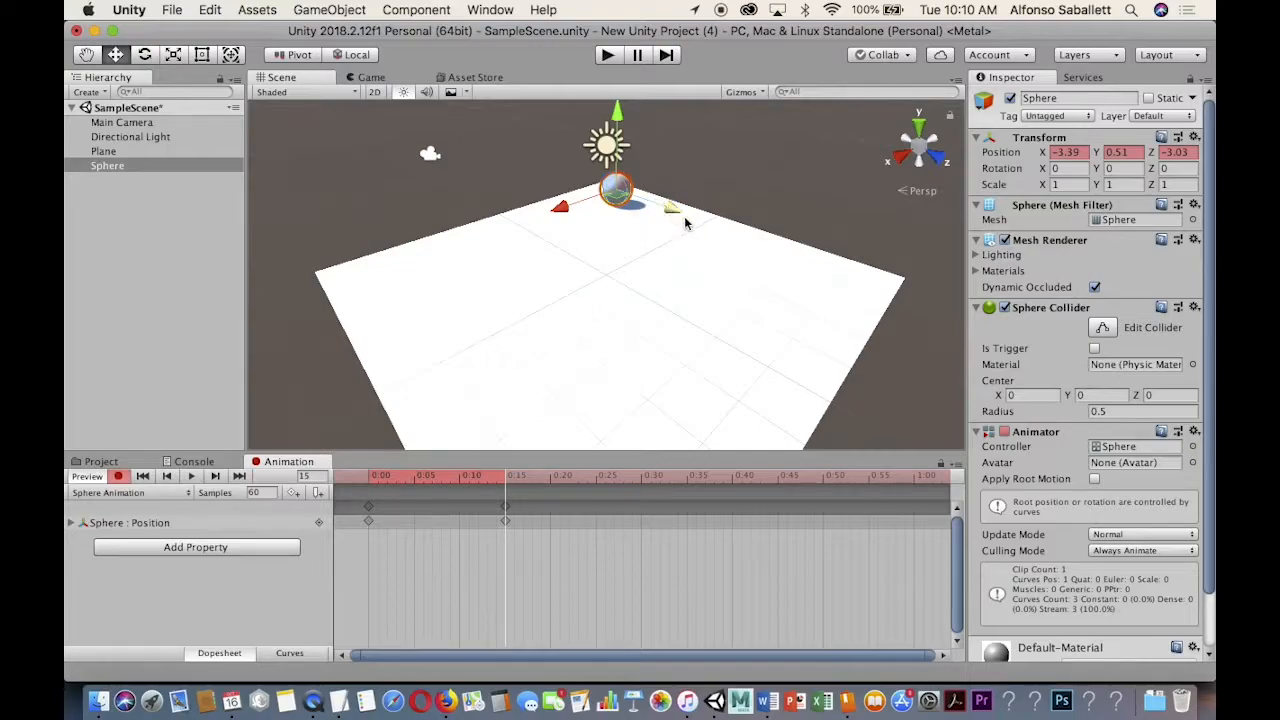
pyautogui.moveTo(505, 476); pyautogui.dragTo(638, 476)
pyautogui.moveTo(671, 213); pyautogui.dragTo(814, 271)
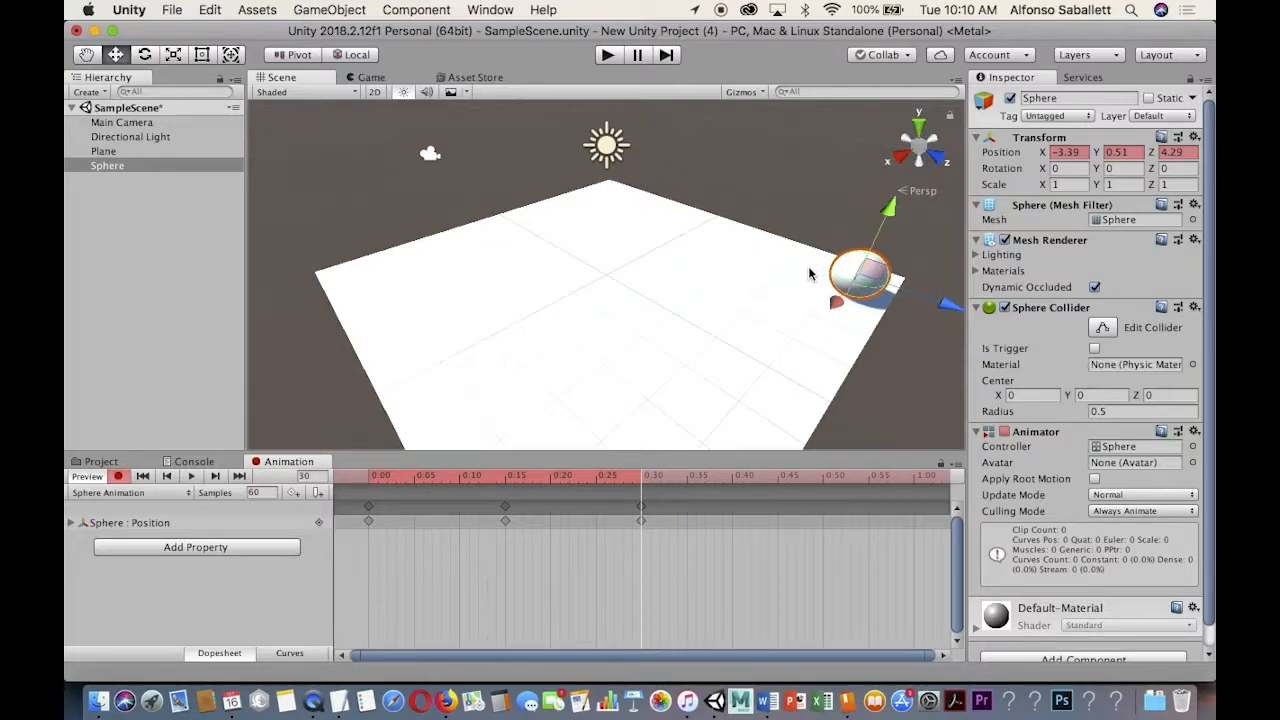
# - Record sphere position keyframes at frame 45 with X at about 4.34 and at frame 60 with Z at about -3.46
pyautogui.moveTo(642, 482)
pyautogui.mouseDown()
pyautogui.moveTo(383, 478)
pyautogui.moveTo(643, 476)
pyautogui.mouseUp()
pyautogui.scroll(-4, 807, 300)
pyautogui.scroll(-3, 798, 302)
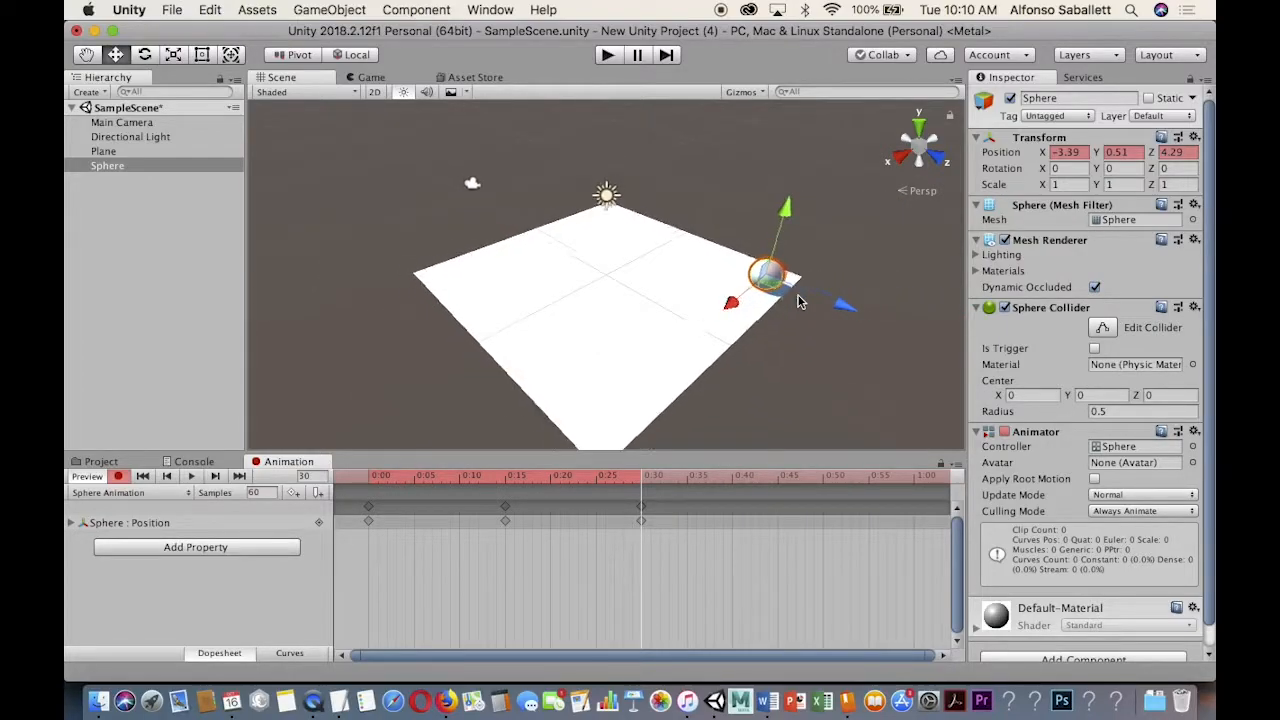
pyautogui.scroll(2, 798, 302)
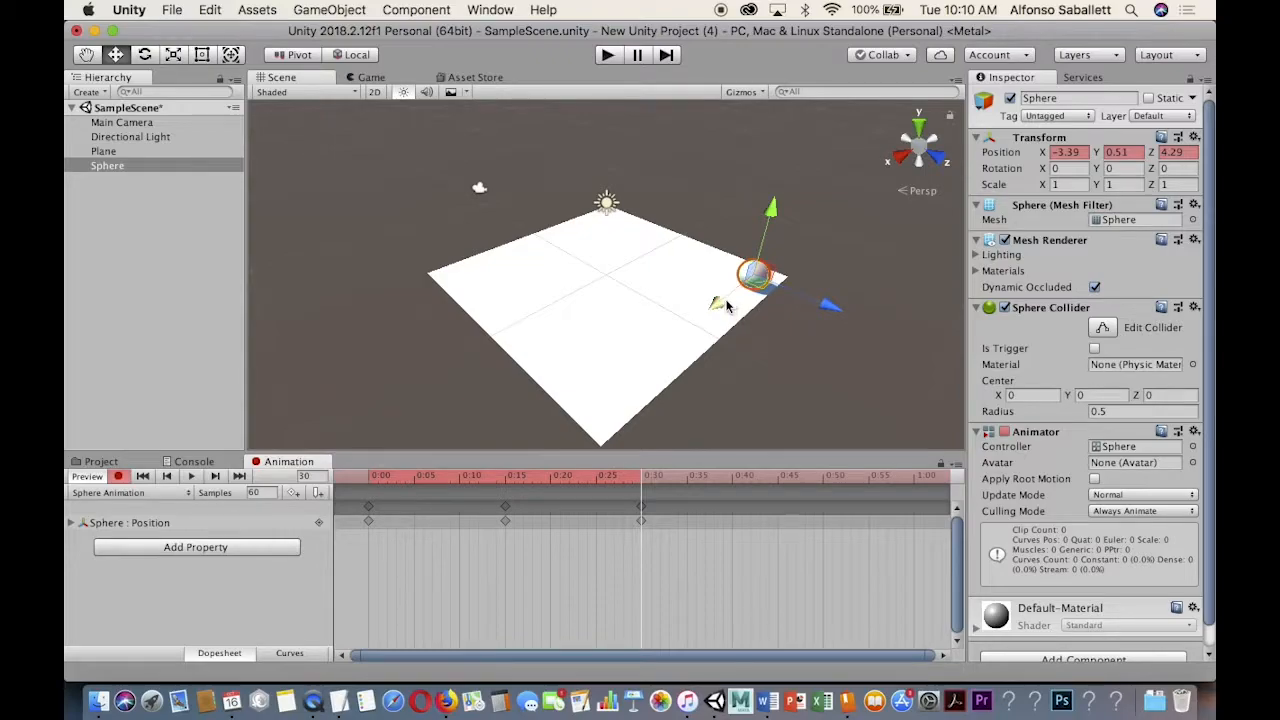
pyautogui.moveTo(641, 478); pyautogui.dragTo(779, 478)
pyautogui.moveTo(714, 298); pyautogui.dragTo(543, 437)
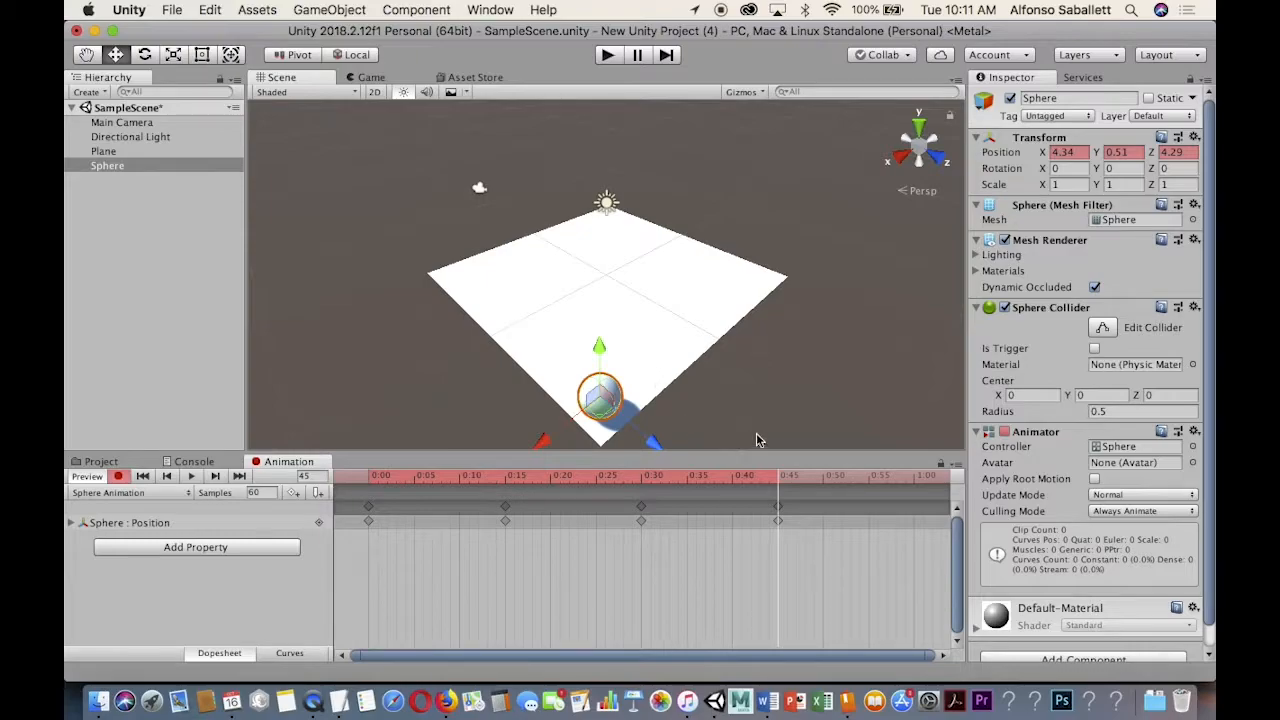
pyautogui.moveTo(781, 482); pyautogui.dragTo(913, 484)
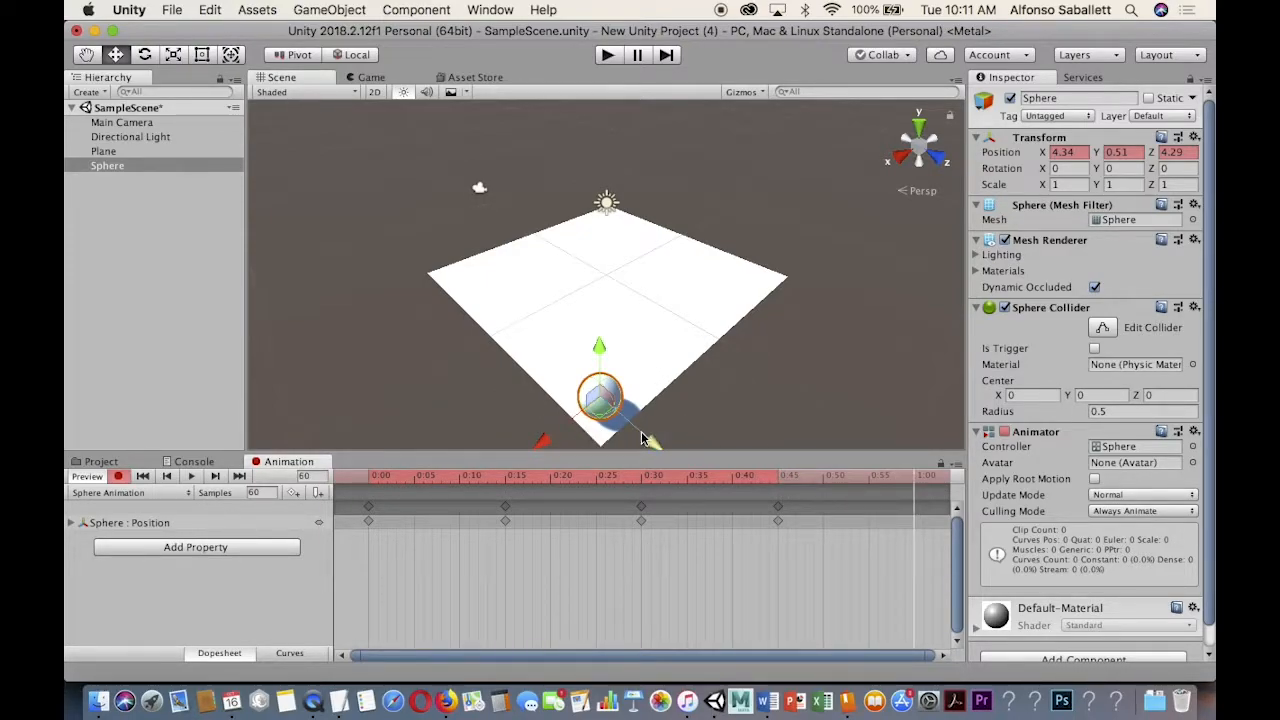
pyautogui.moveTo(651, 443); pyautogui.dragTo(440, 288)
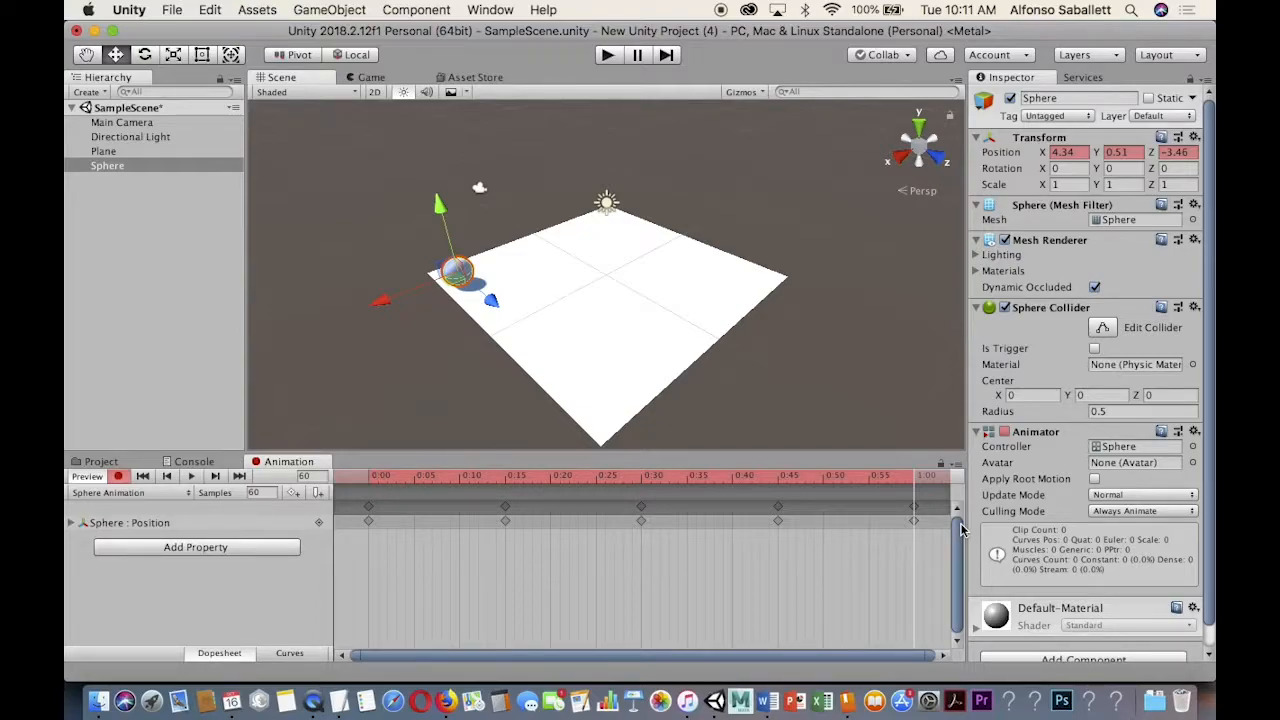
# - Preview the sphere's path around the plane in Play mode, stop it, and return the animation to frame 0
pyautogui.press('super+p')
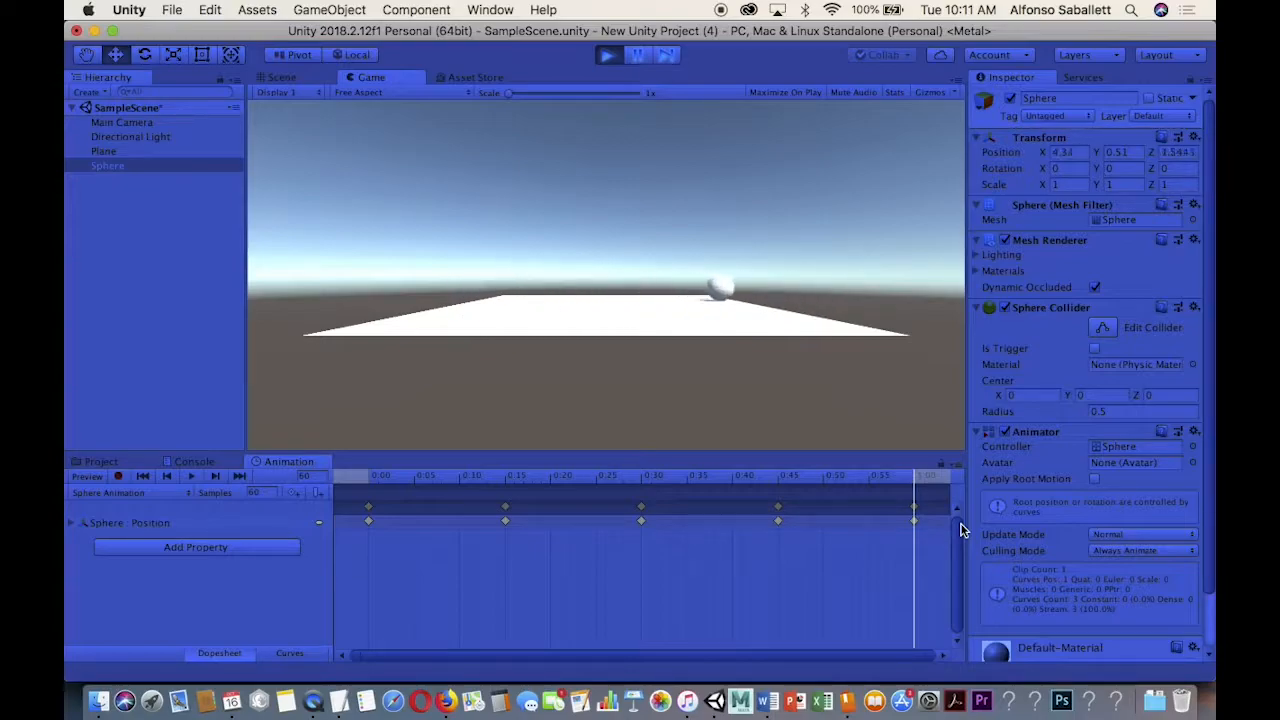
pyautogui.press('super+p')
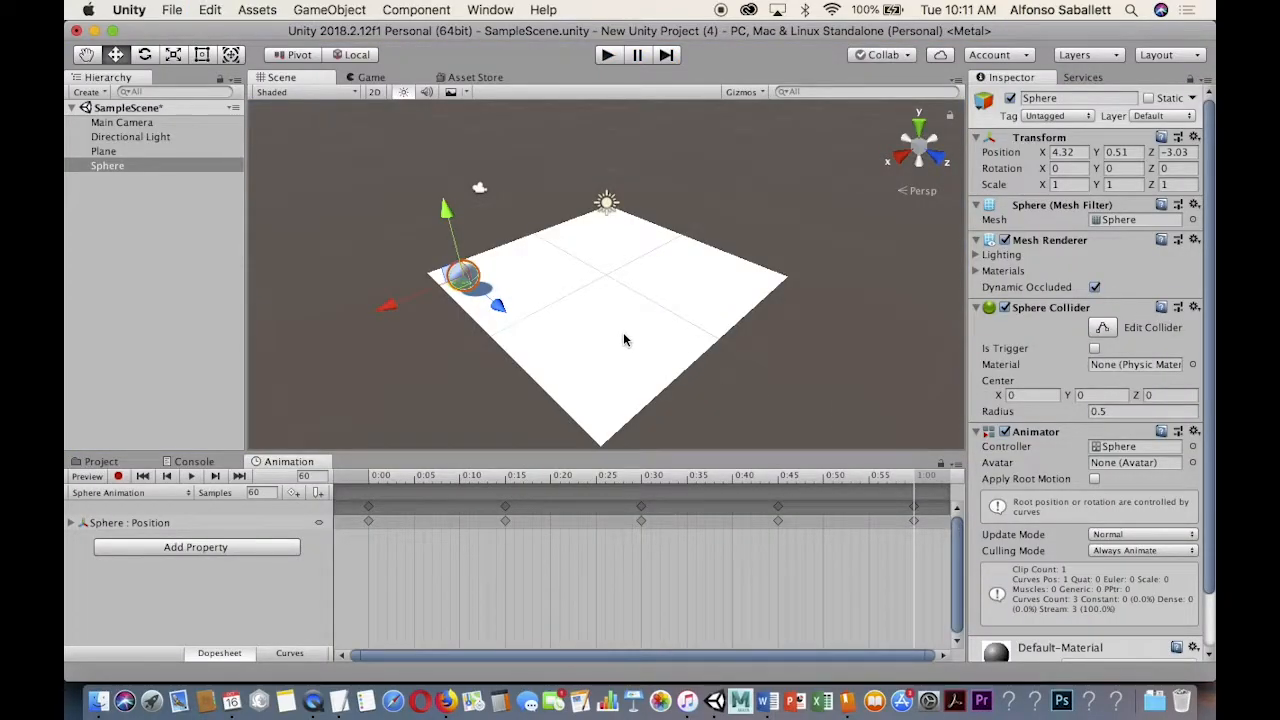
pyautogui.moveTo(374, 478); pyautogui.dragTo(326, 454)
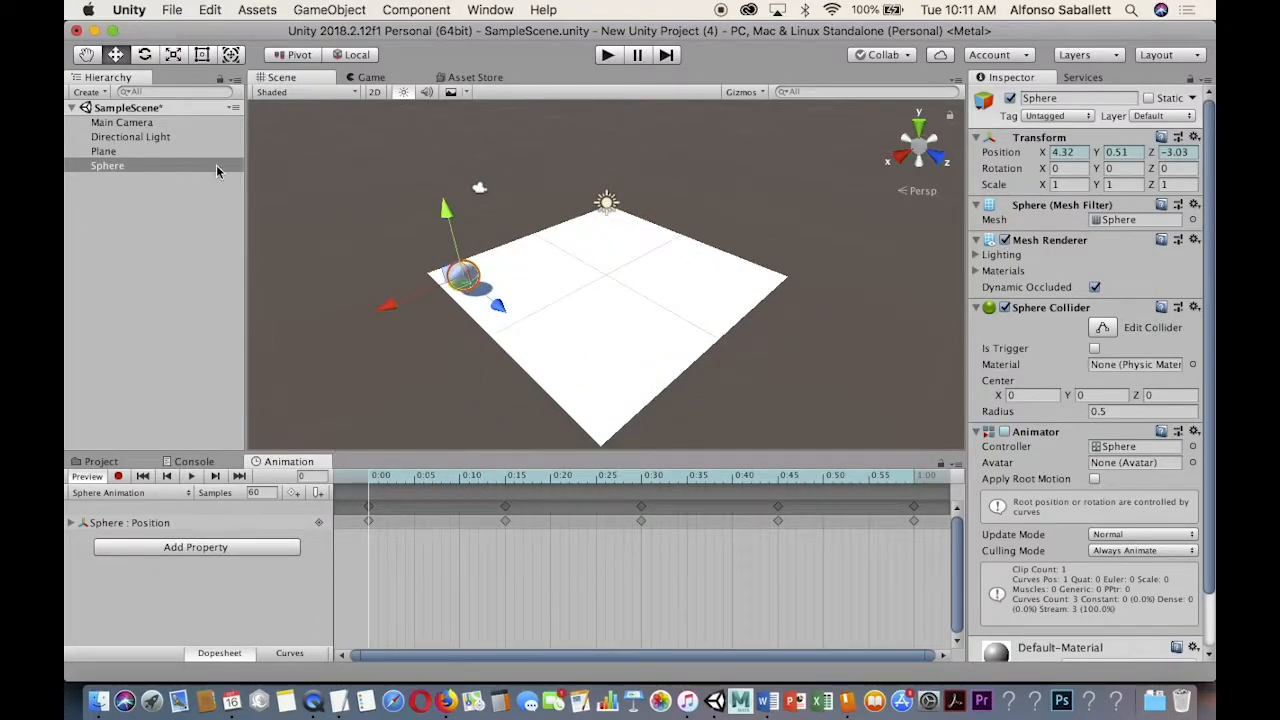
# - Align the Main Camera with the current scene view and preview the animation from it in Play mode
pyautogui.click(126, 123)
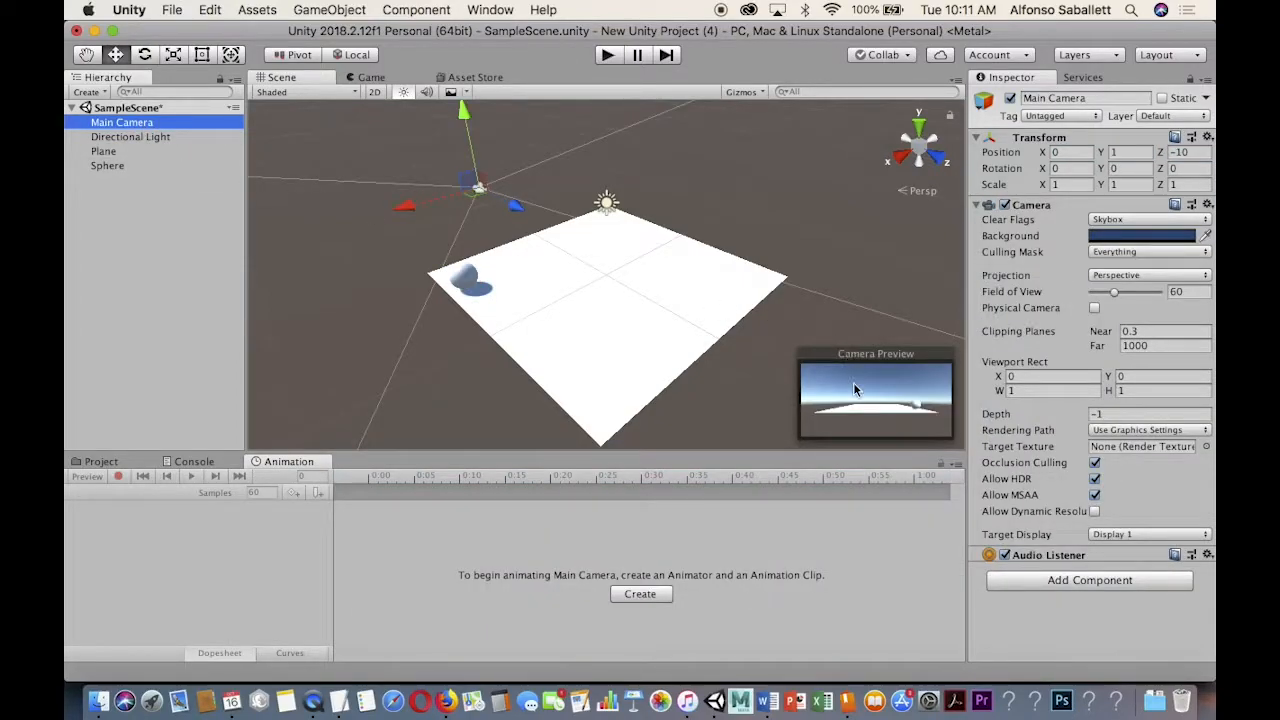
pyautogui.click(316, 12)
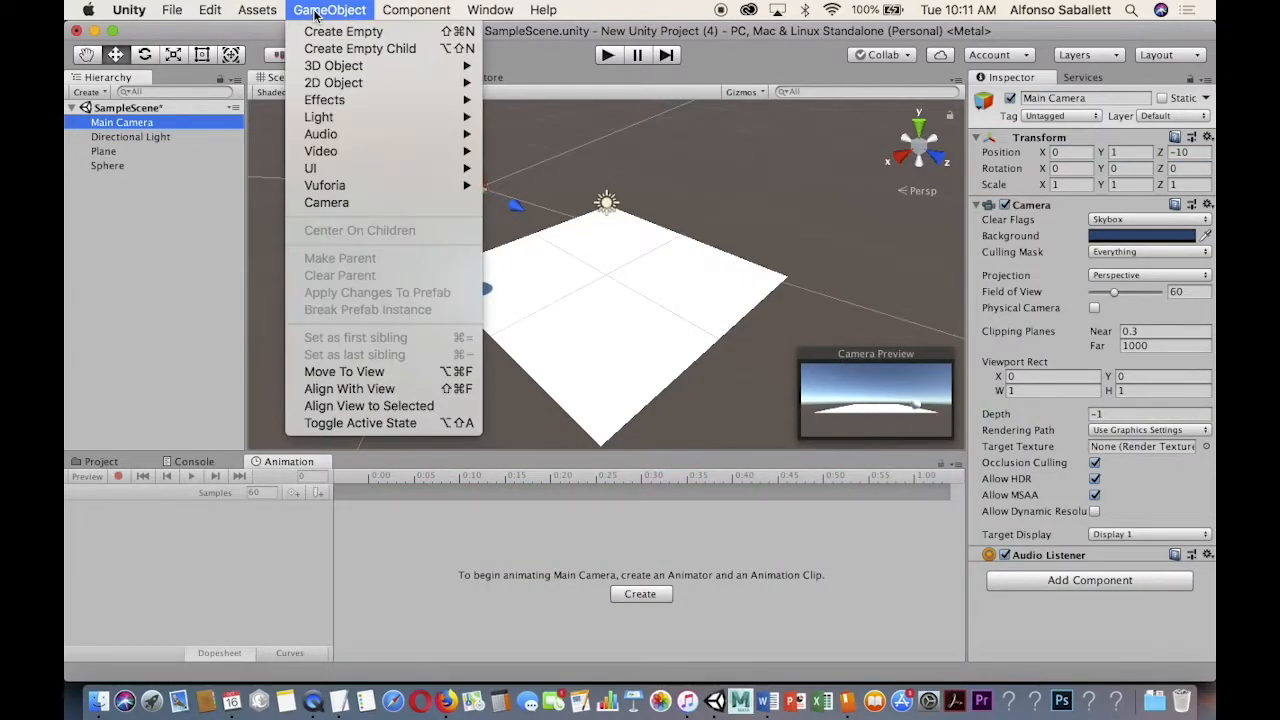
pyautogui.click(340, 389)
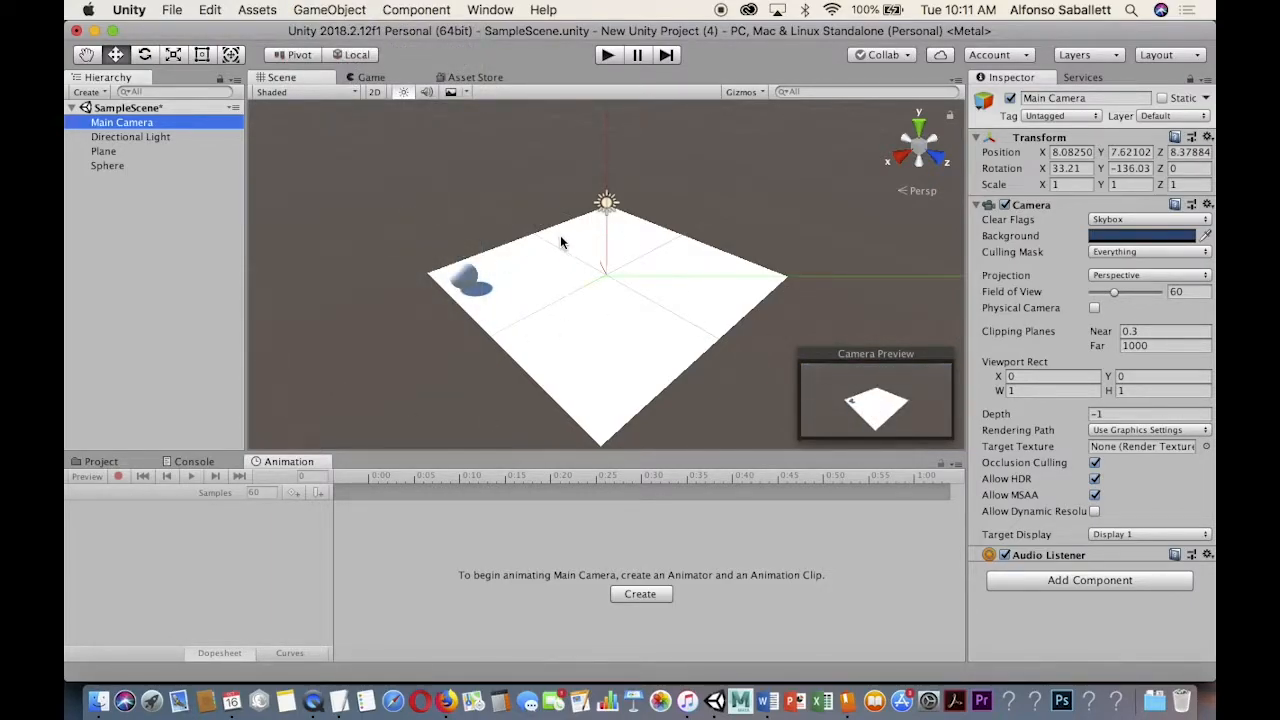
pyautogui.press('super+p')
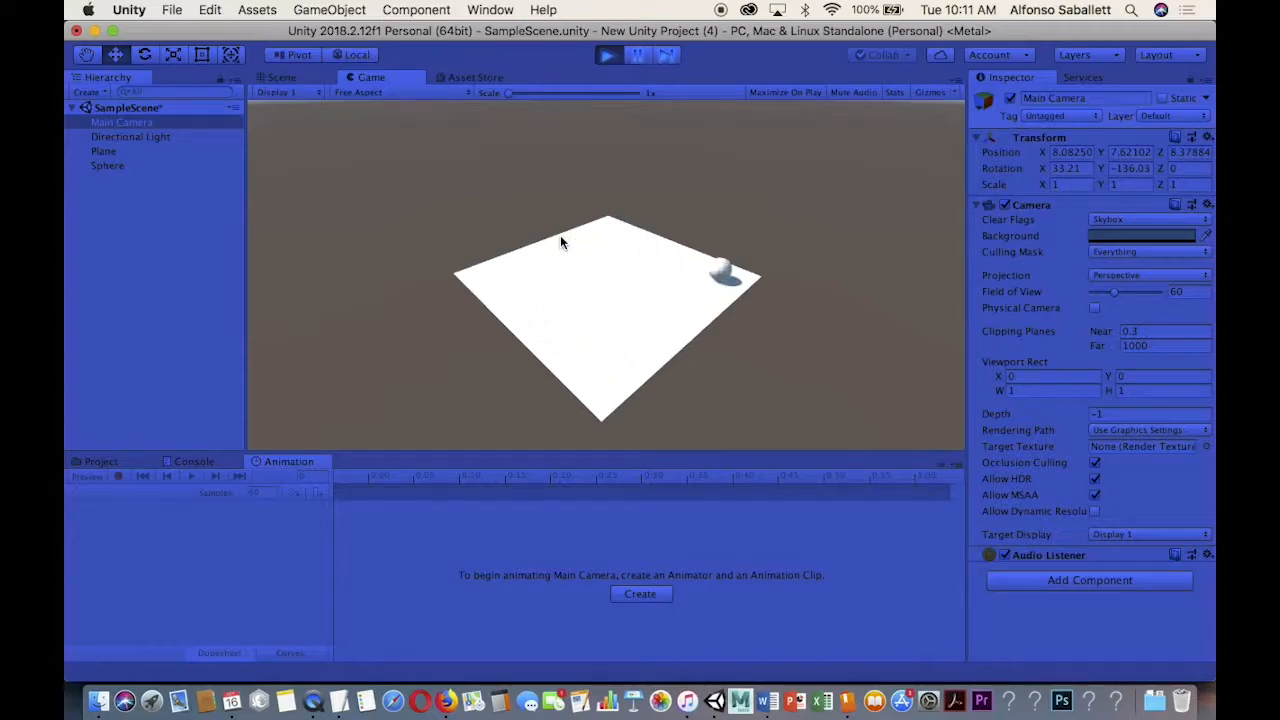
pyautogui.press('super+p')
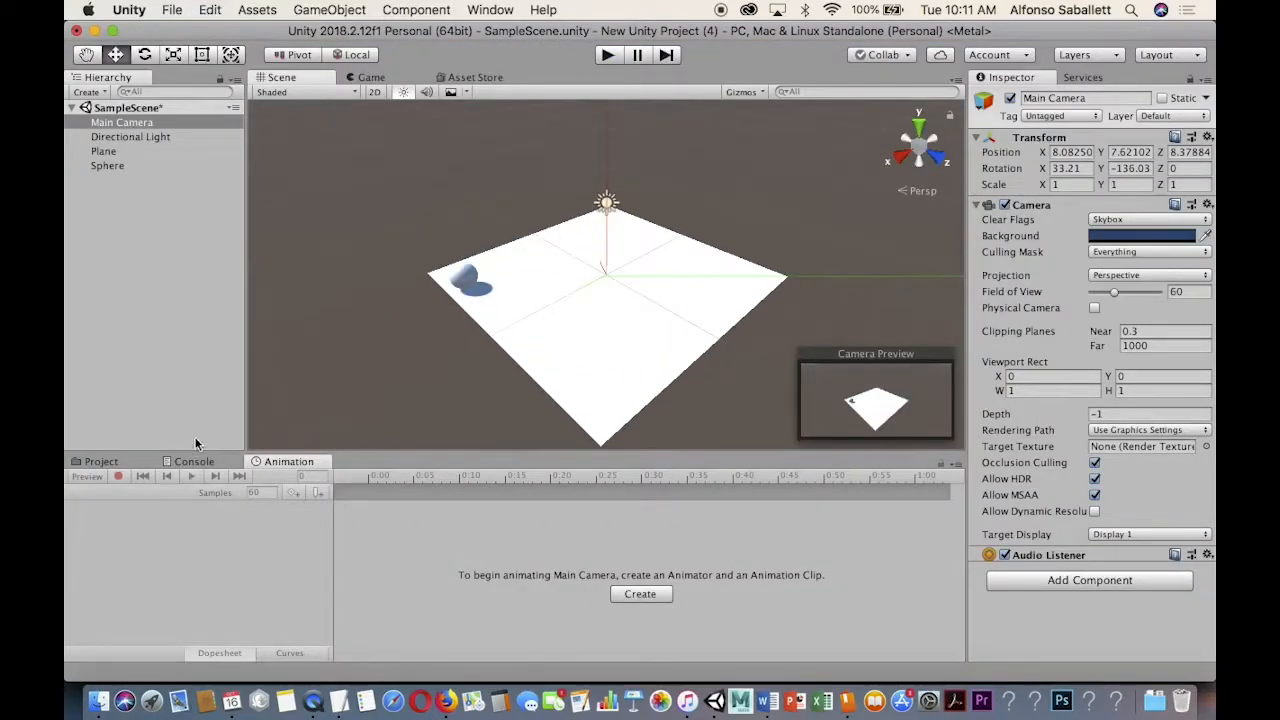
# - Record a sphere position keyframe at frame 7 with the sphere raised along Y to about 2.73
pyautogui.click(108, 166)
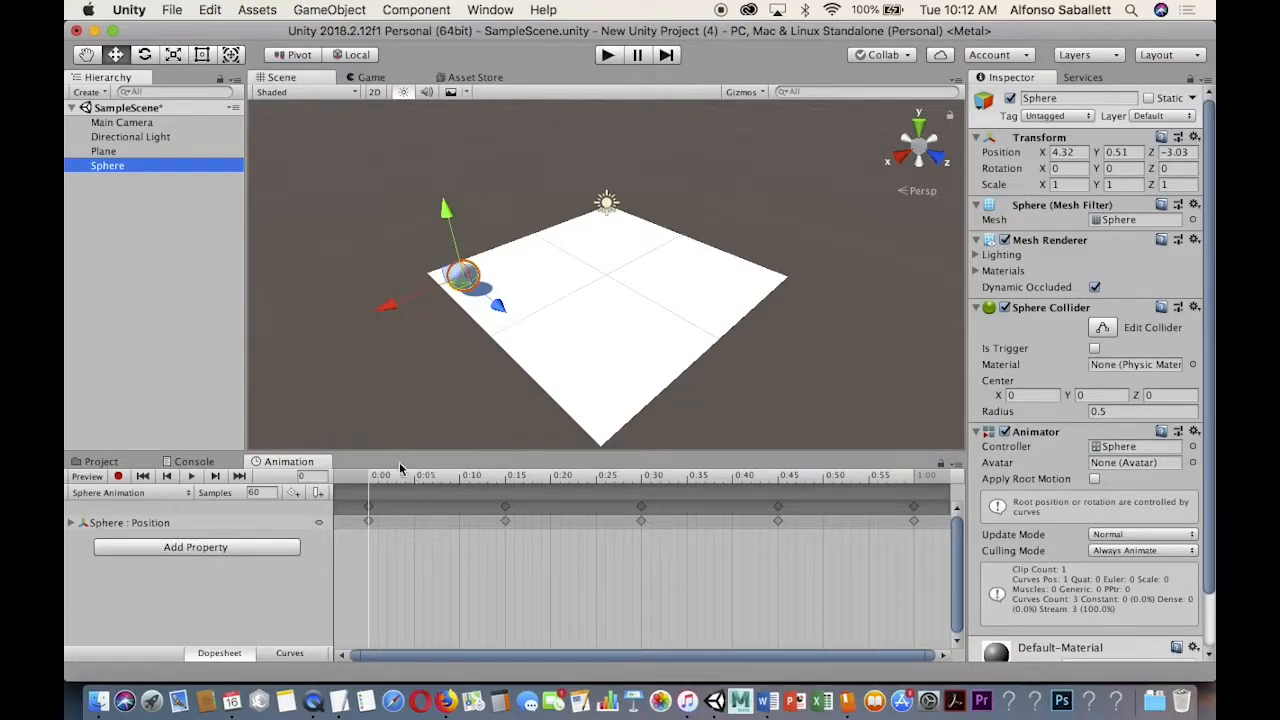
pyautogui.moveTo(368, 481); pyautogui.dragTo(436, 481)
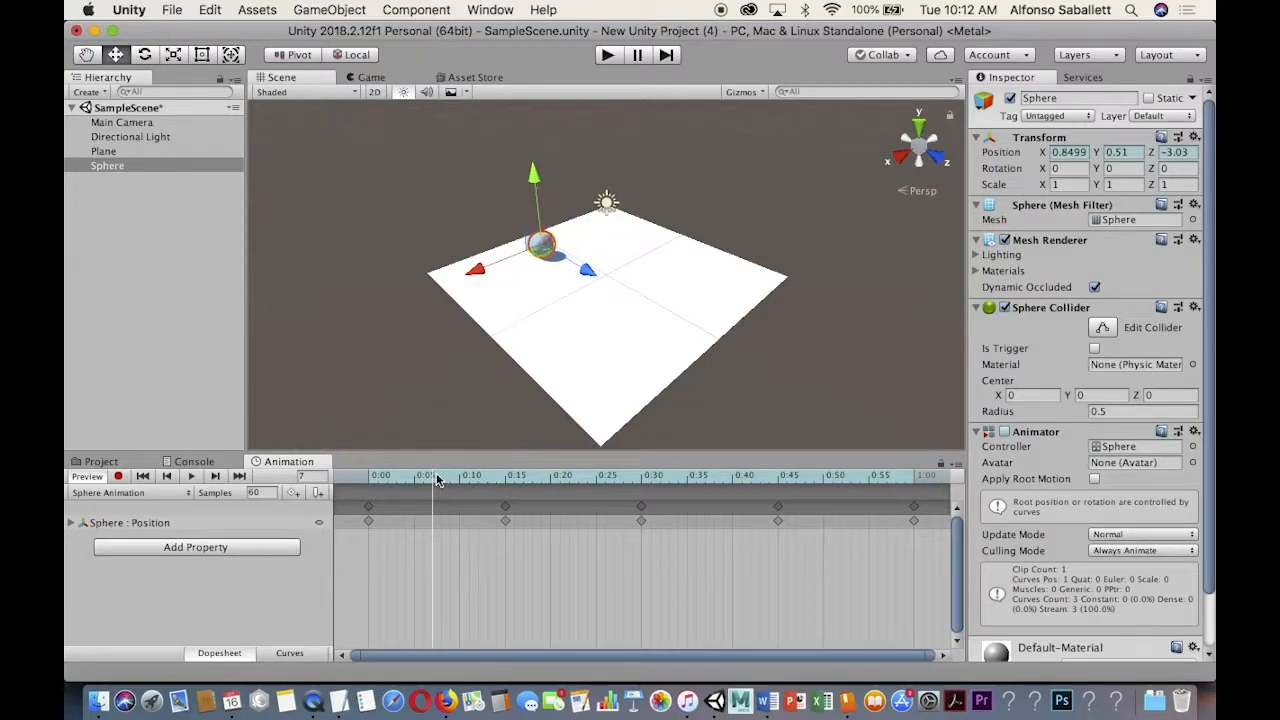
pyautogui.click(119, 477)
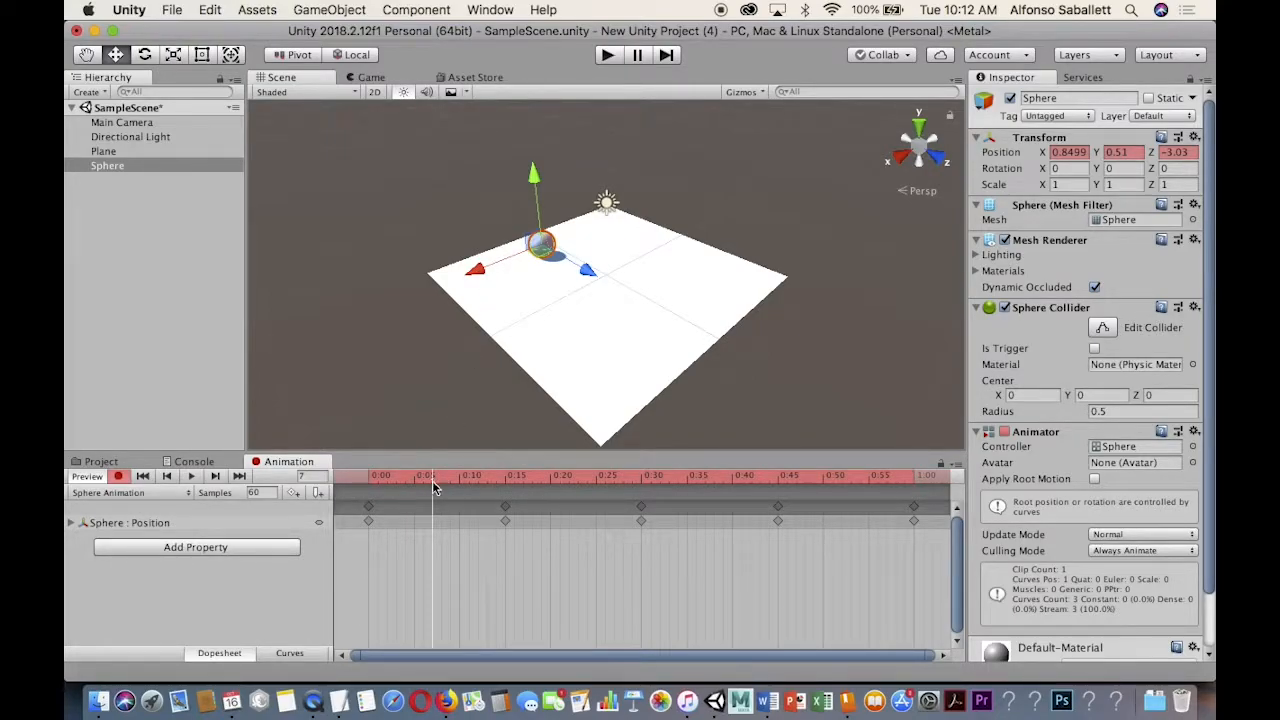
pyautogui.moveTo(534, 189); pyautogui.dragTo(532, 145)
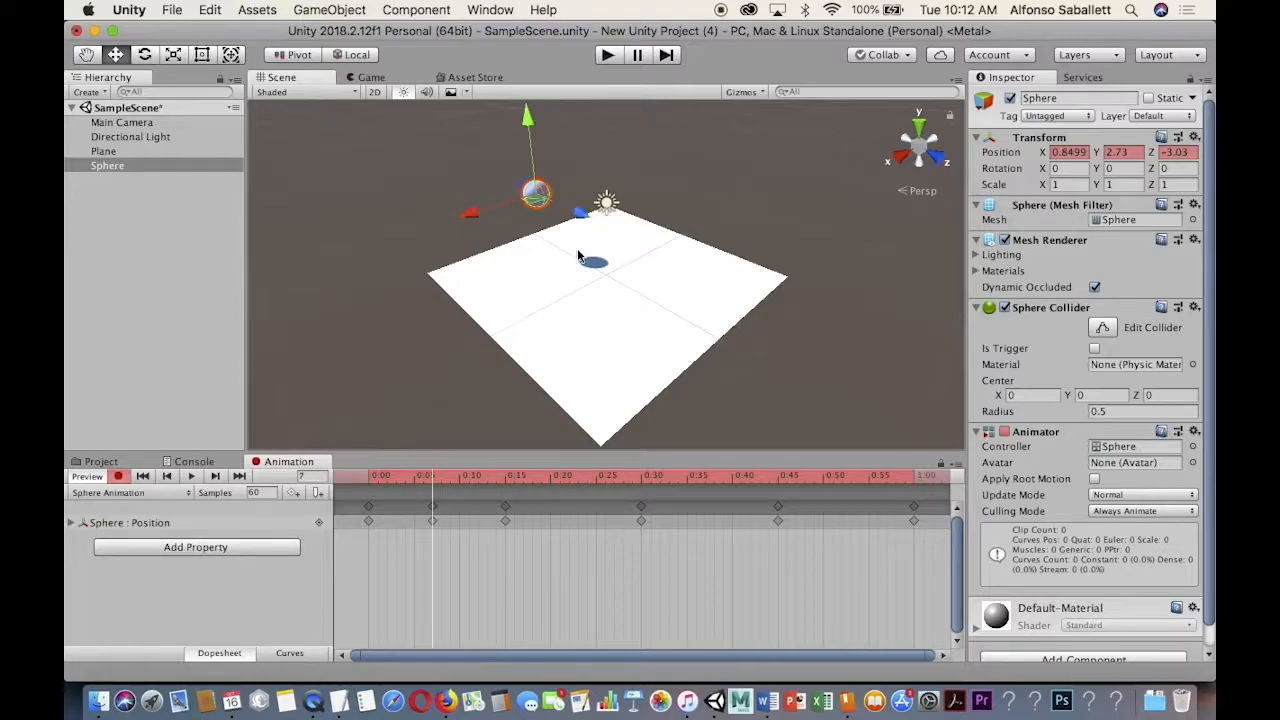
# - Record position keyframes with the sphere raised along Y at about frame 23 and lowered to about -2.29 at frame 38
pyautogui.moveTo(432, 480); pyautogui.dragTo(579, 476)
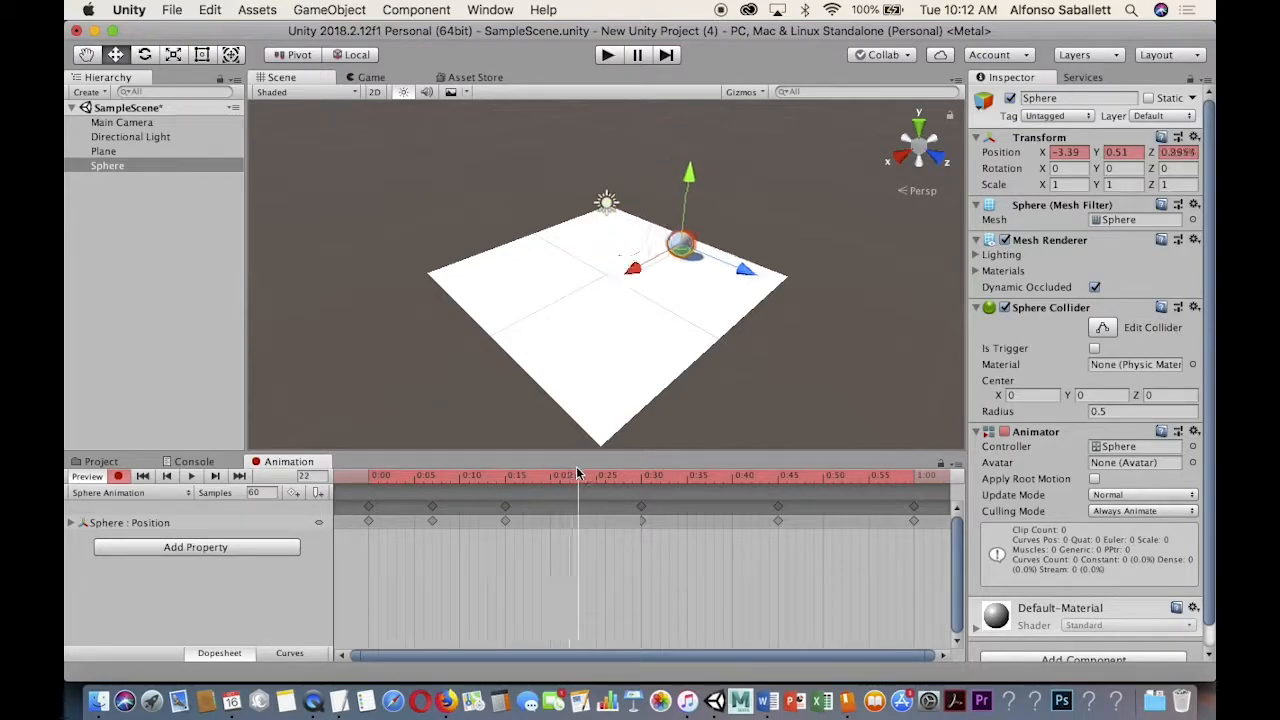
pyautogui.moveTo(688, 196); pyautogui.dragTo(698, 142)
pyautogui.moveTo(578, 481); pyautogui.dragTo(715, 480)
pyautogui.moveTo(695, 279); pyautogui.dragTo(684, 350)
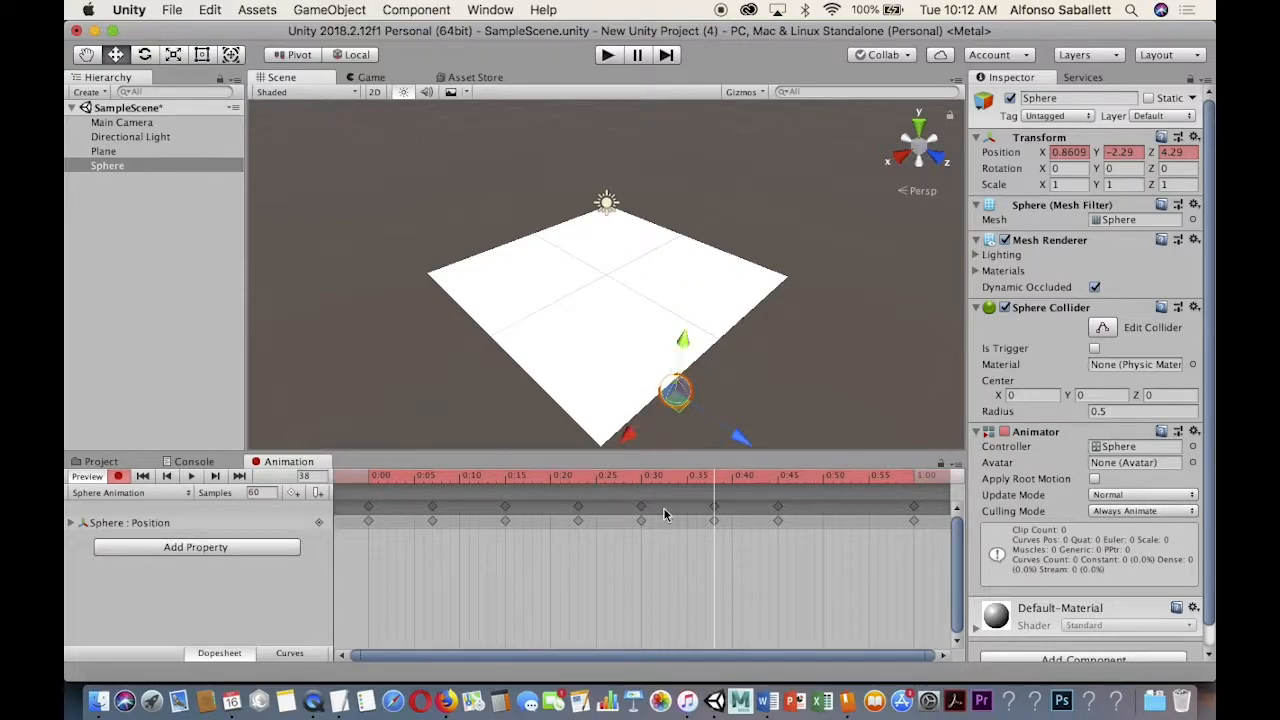
# - Record a position keyframe at frame 53 with the sphere lowered along Y, and run the scene from Play mode
pyautogui.moveTo(713, 480); pyautogui.dragTo(849, 480)
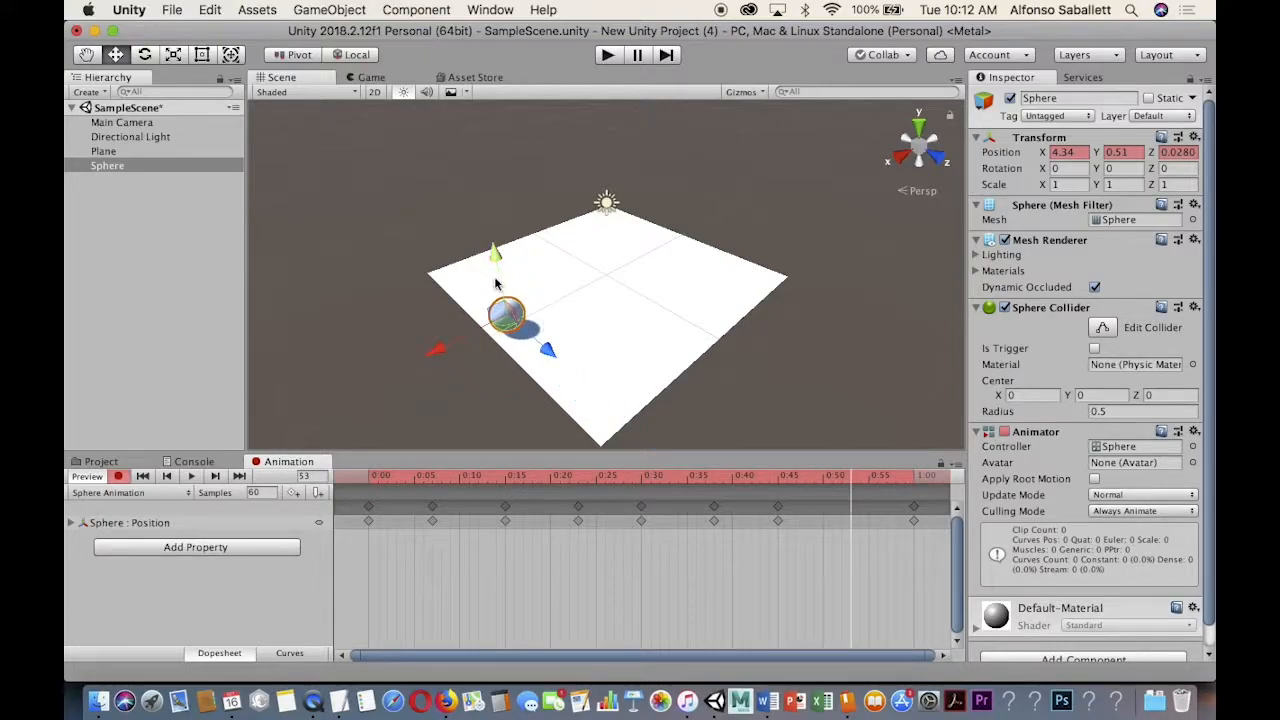
pyautogui.moveTo(498, 262); pyautogui.dragTo(507, 302)
pyautogui.moveTo(852, 480); pyautogui.dragTo(917, 484)
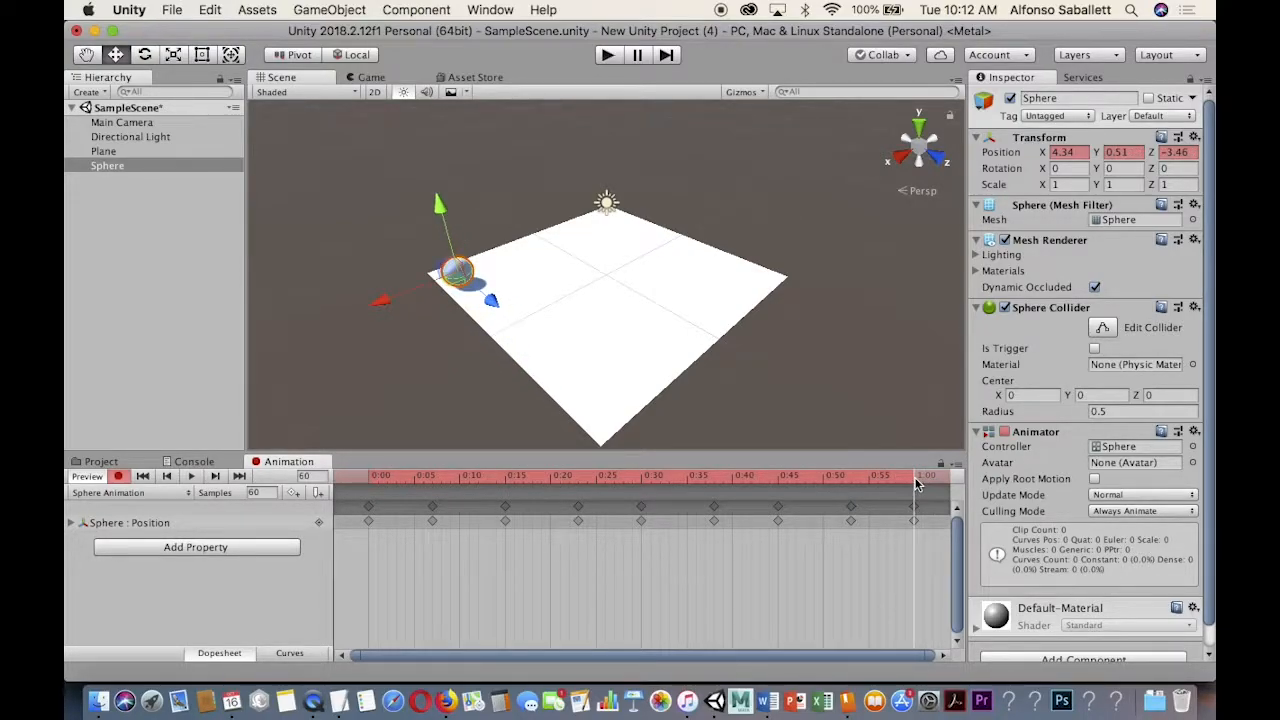
pyautogui.press('super+p')
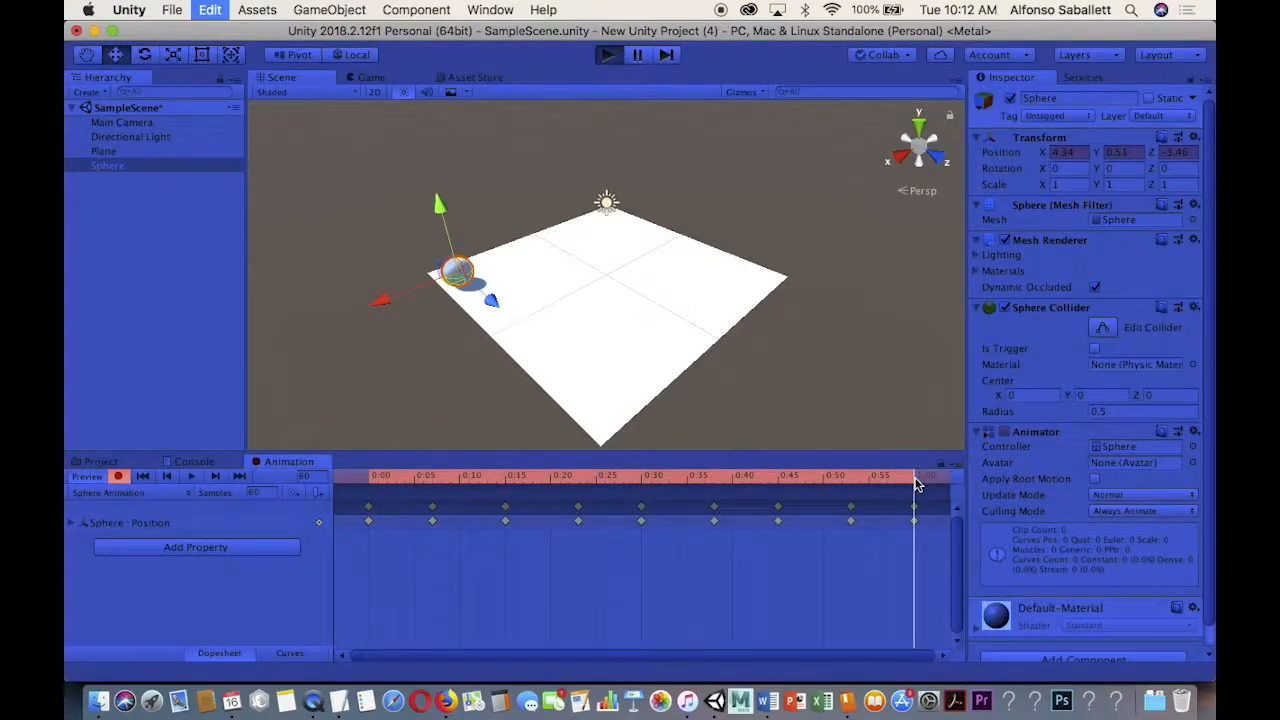